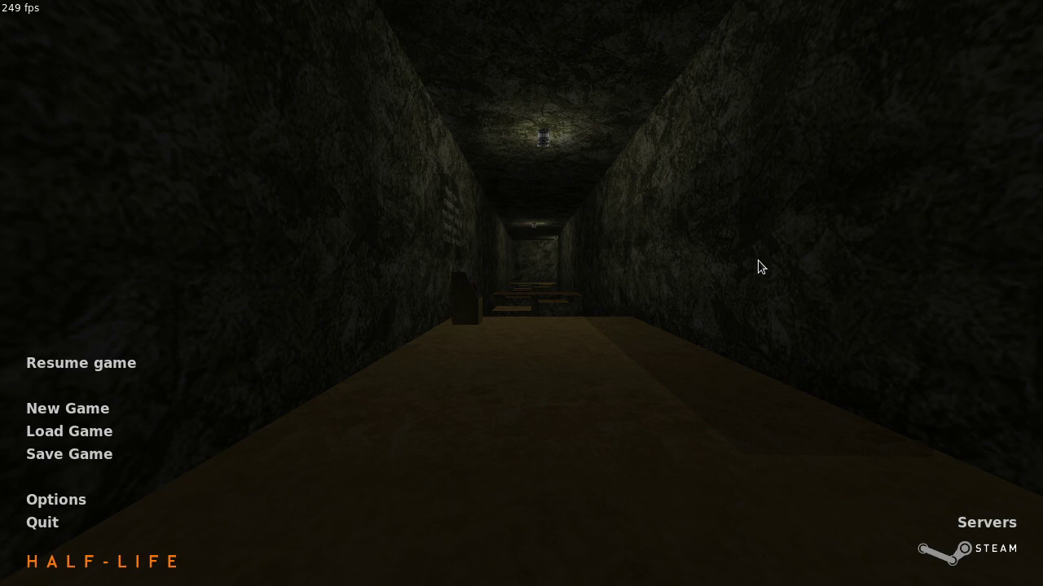
Step: Set sv_maxspeed to 300 through the game console
key("Escape")
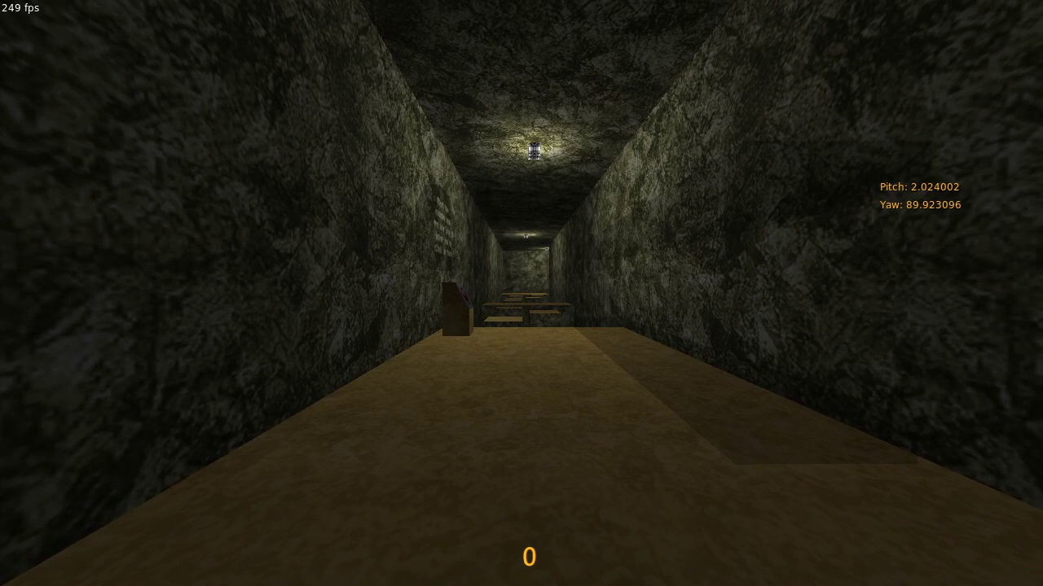
key("grave")
type("sv_maxrate")
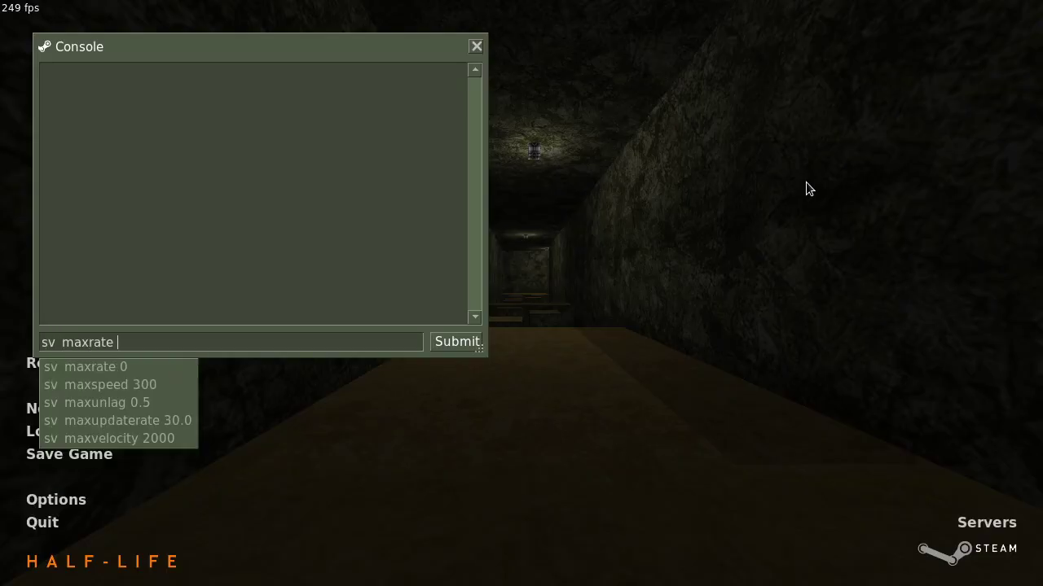
key("Tab")
type("300")
key("Return")
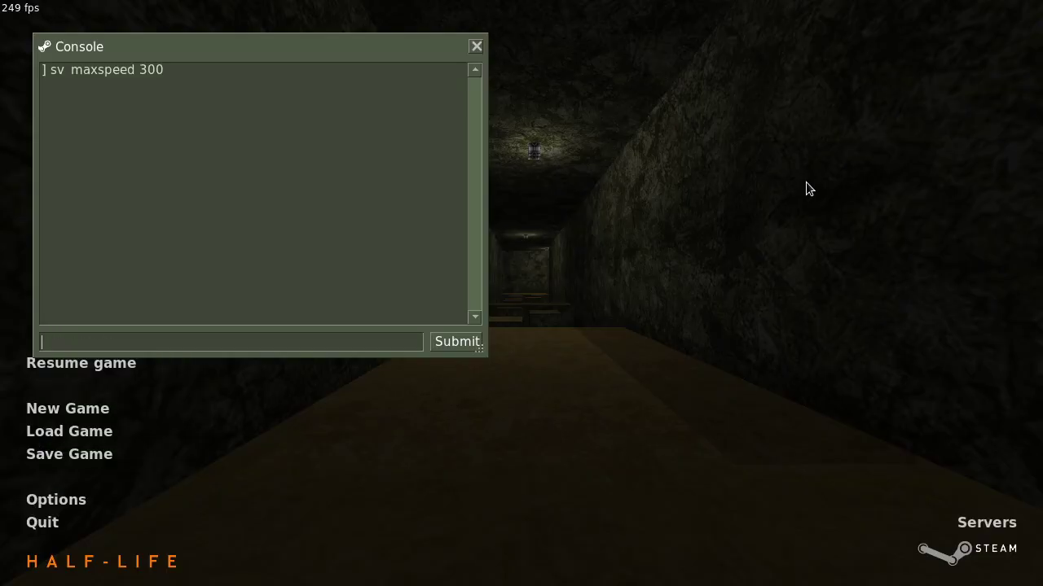
Step: Turn off the bunnyhop cap by setting bxt_bhopcap to 0 in the console
type("vxt")
key("BackSpace")
key("BackSpace")
key("BackSpace")
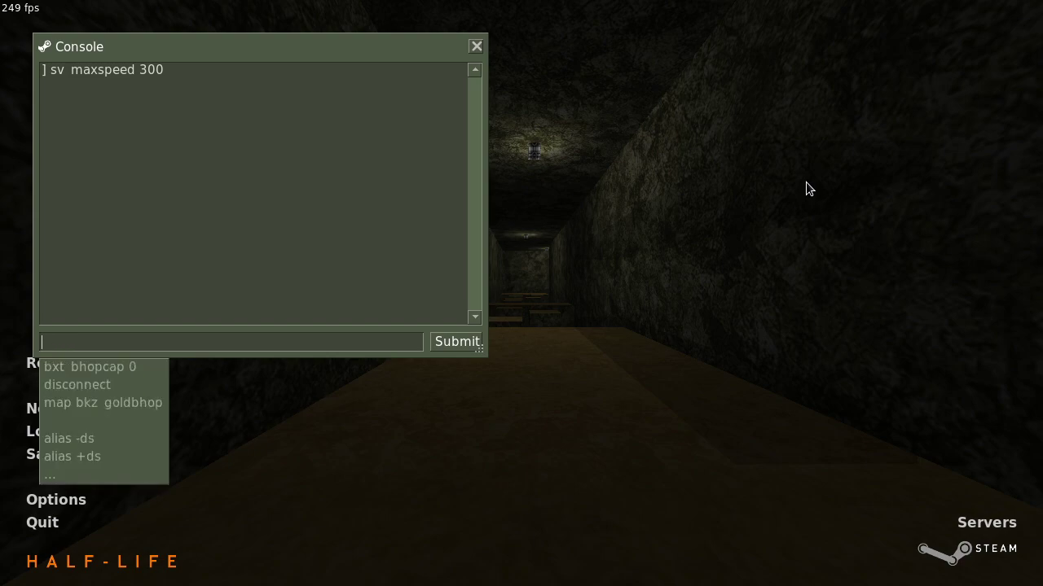
type("bxt_bhopcap 0")
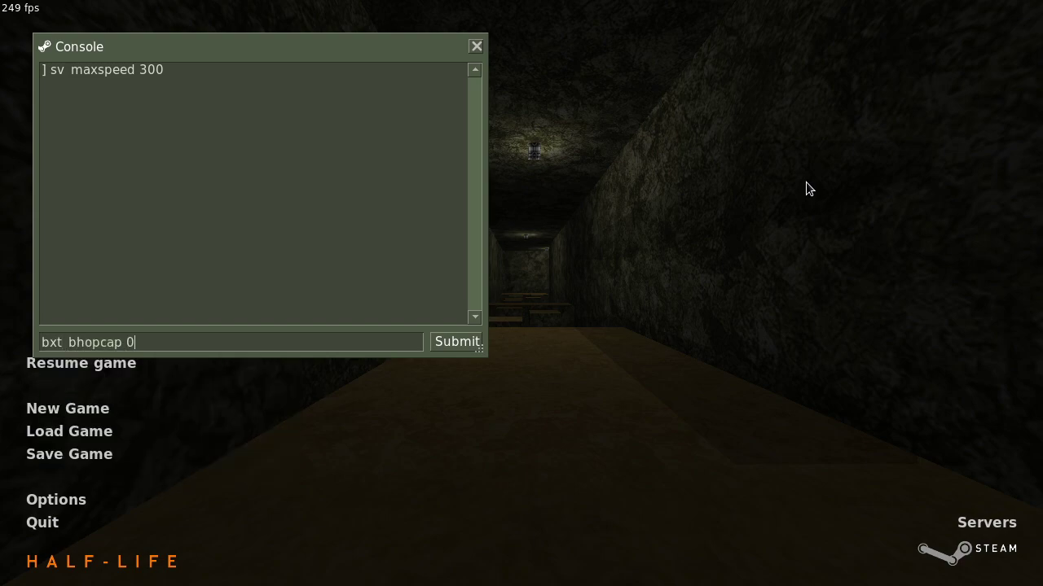
key("Return")
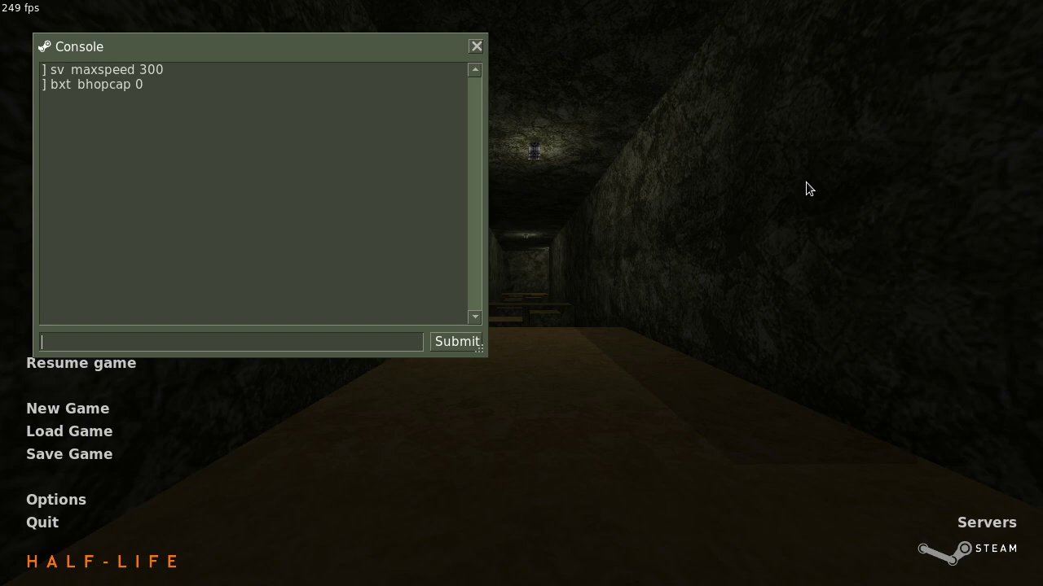
Step: Display the console usage help for the bxt_tas_editor command
type("bxt_")
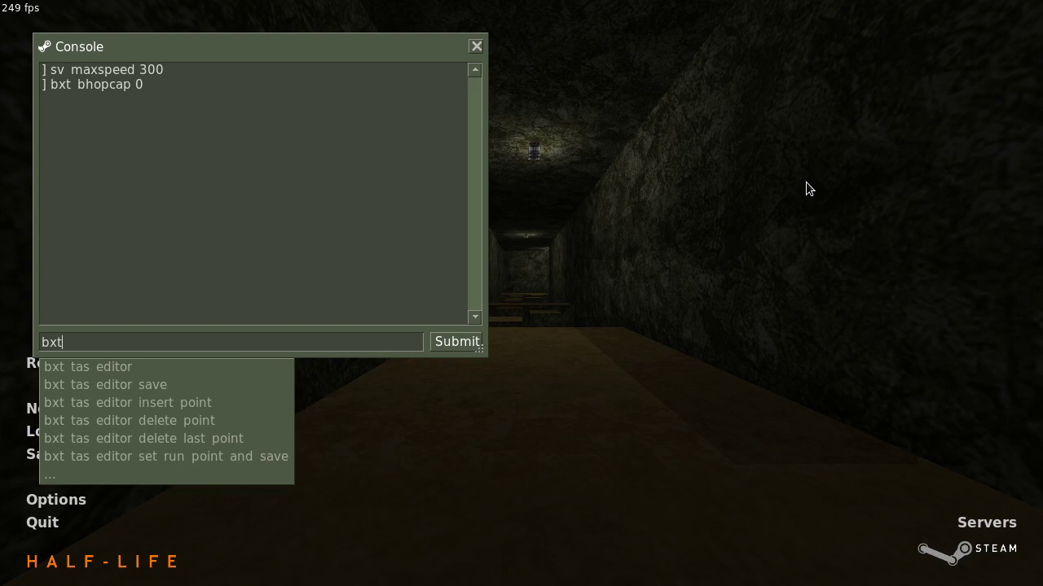
key("Tab")
key("Return")
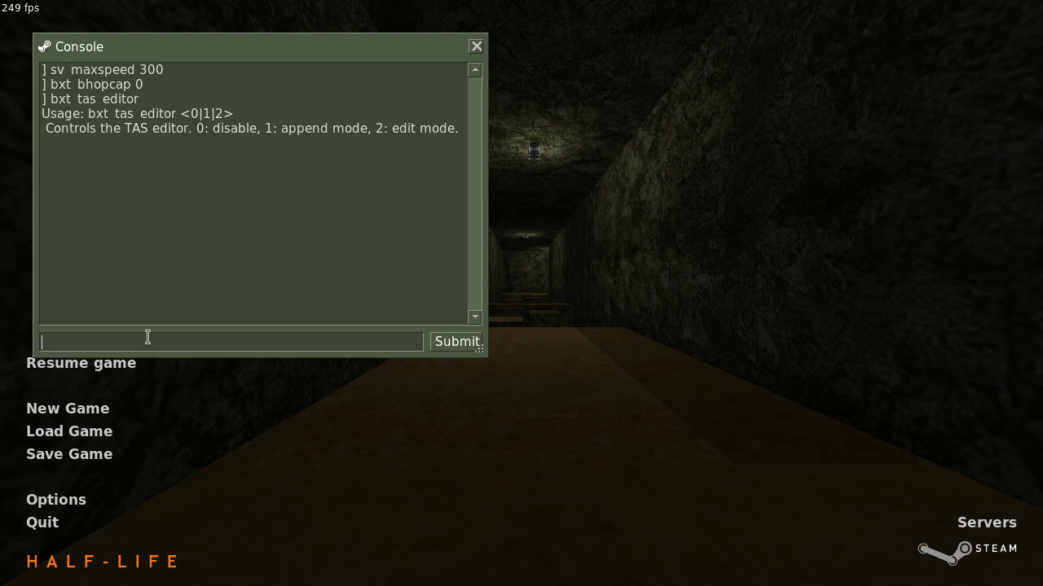
Step: Query the console for the commands currently bound to i, o and p
type("bind i")
key("Return")
key("Up")
key("BackSpace")
type("o")
key("Return")
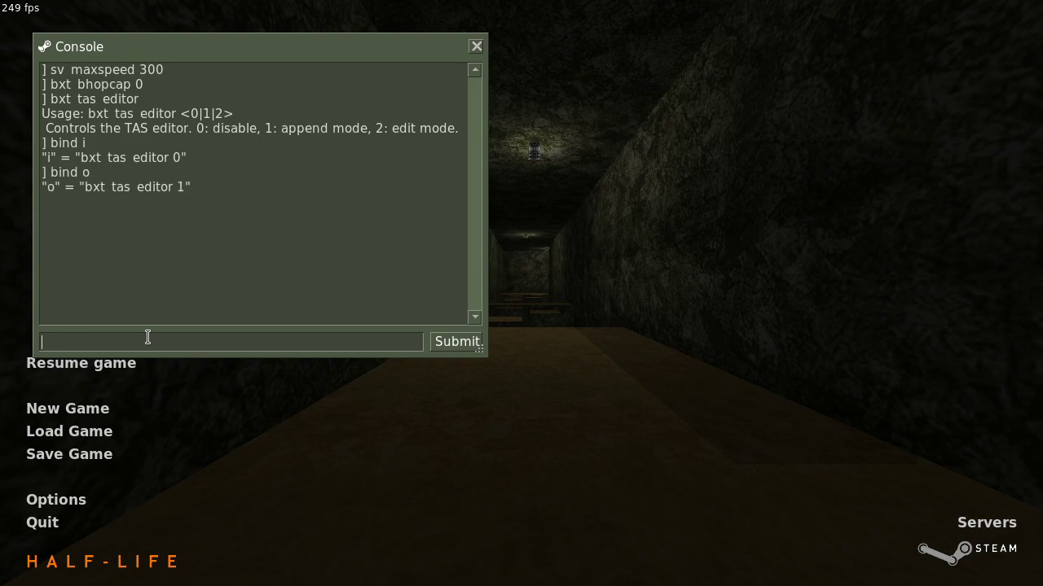
key("Up")
key("BackSpace")
type("p")
key("Return")
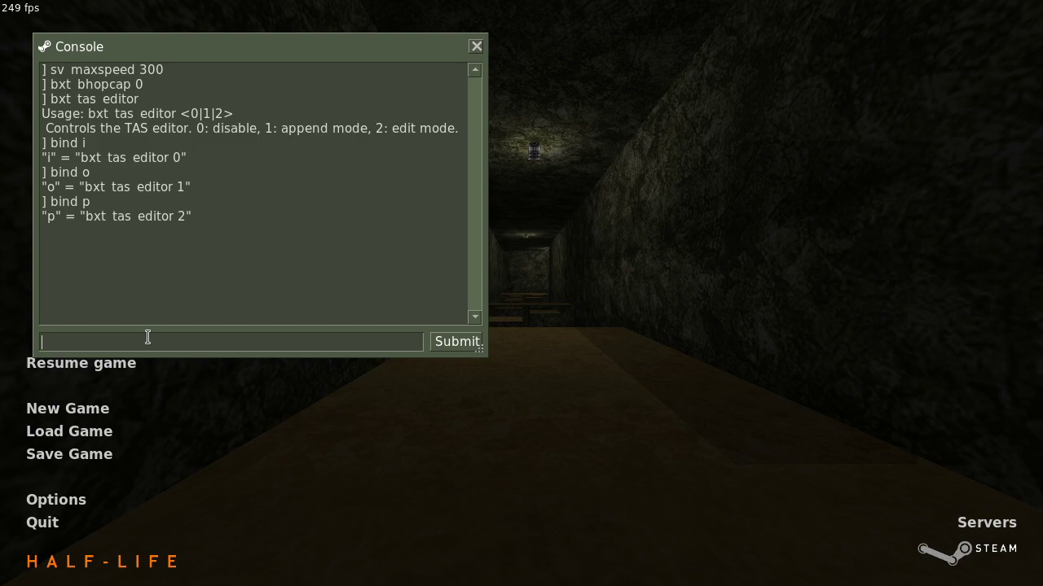
Step: Display the console usage help for the bxt_tas_new command
type("bxt ")
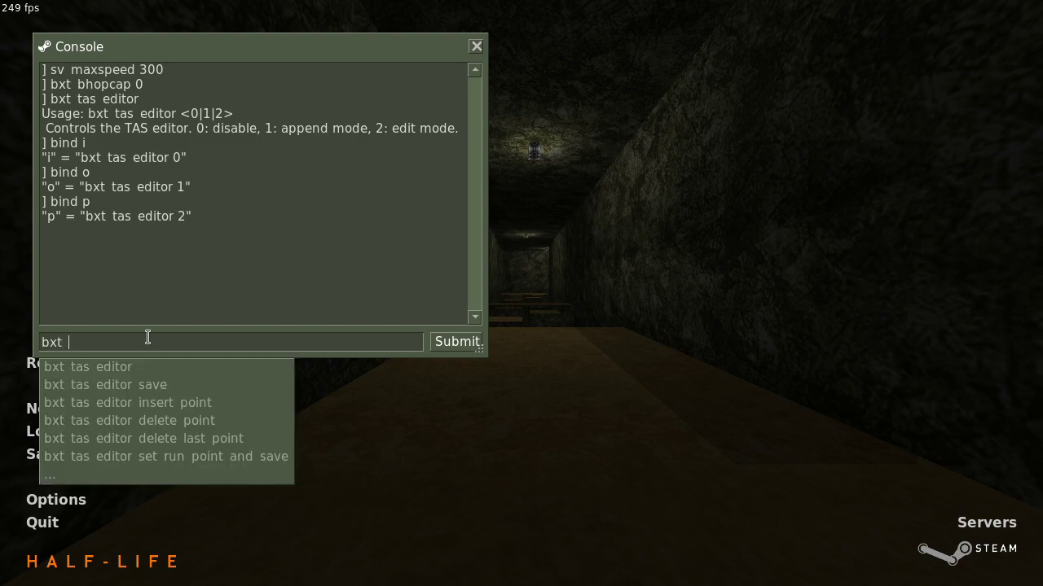
type("tas new")
key("Return")
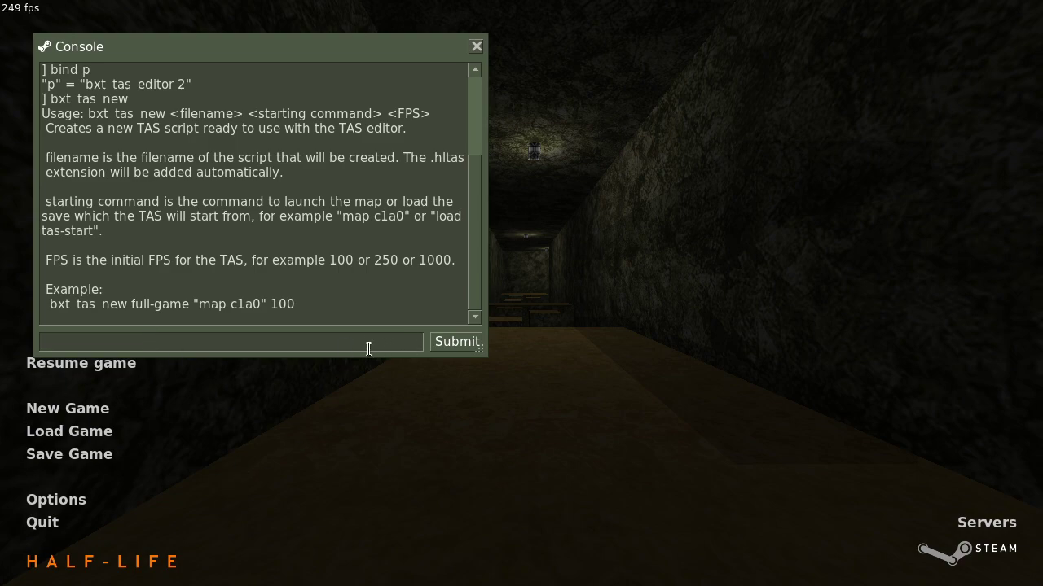
Step: Create a new TAS script named goldbhop with the starting command "map bkz_goldbhop" at 250 FPS
key("Up")
double_click(202, 116)
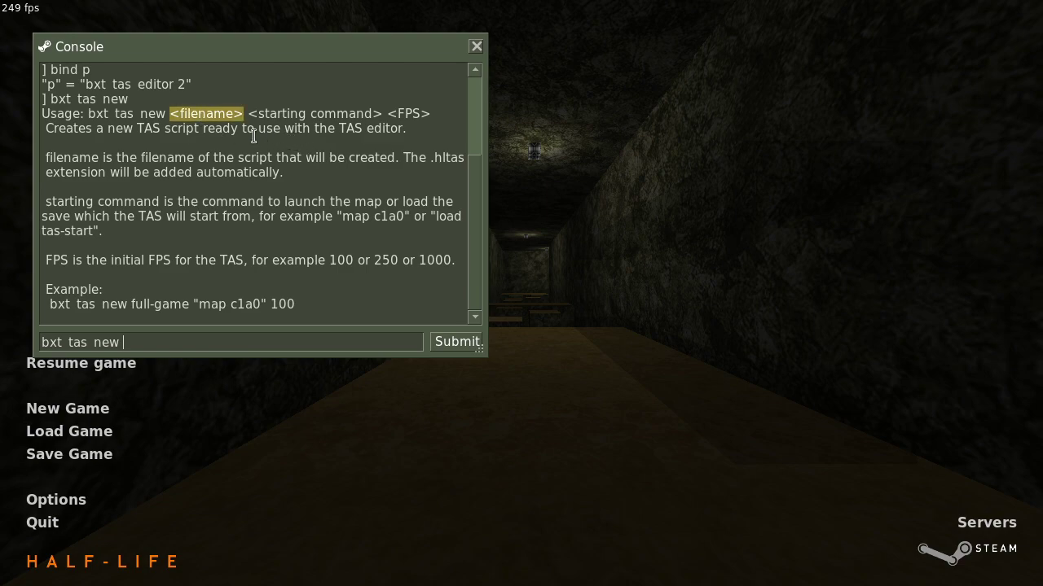
left_click_drag(259, 115, 371, 115)
double_click(405, 115)
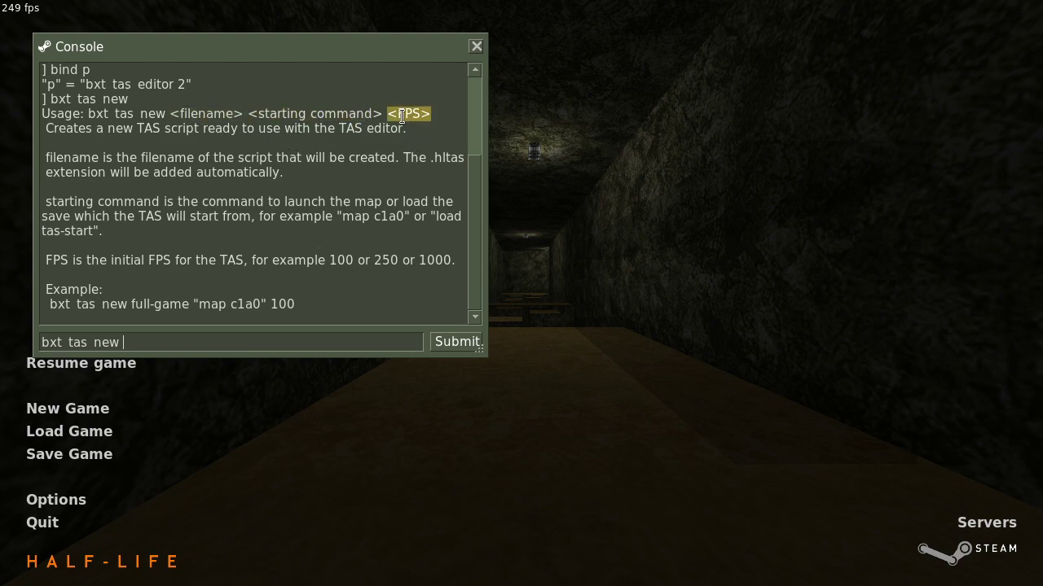
left_click(394, 190)
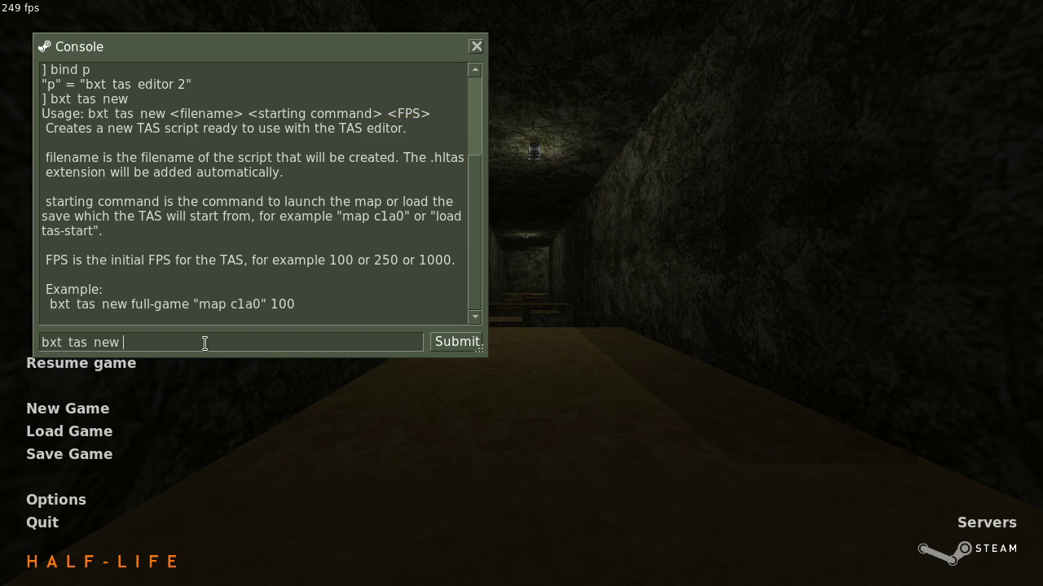
type("goldbhop \"map bkz goldbhop\"")
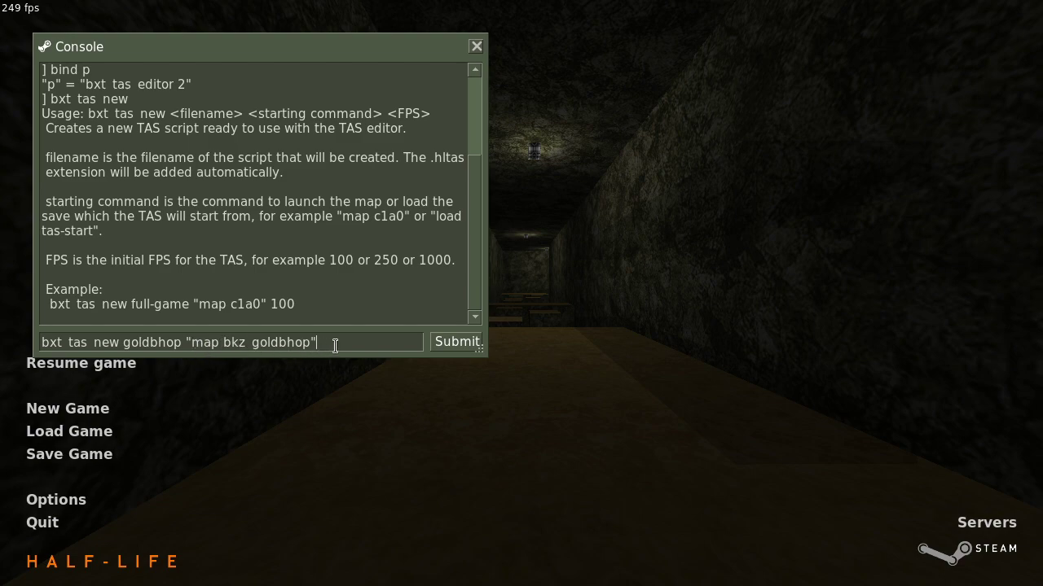
type("250")
key("Return")
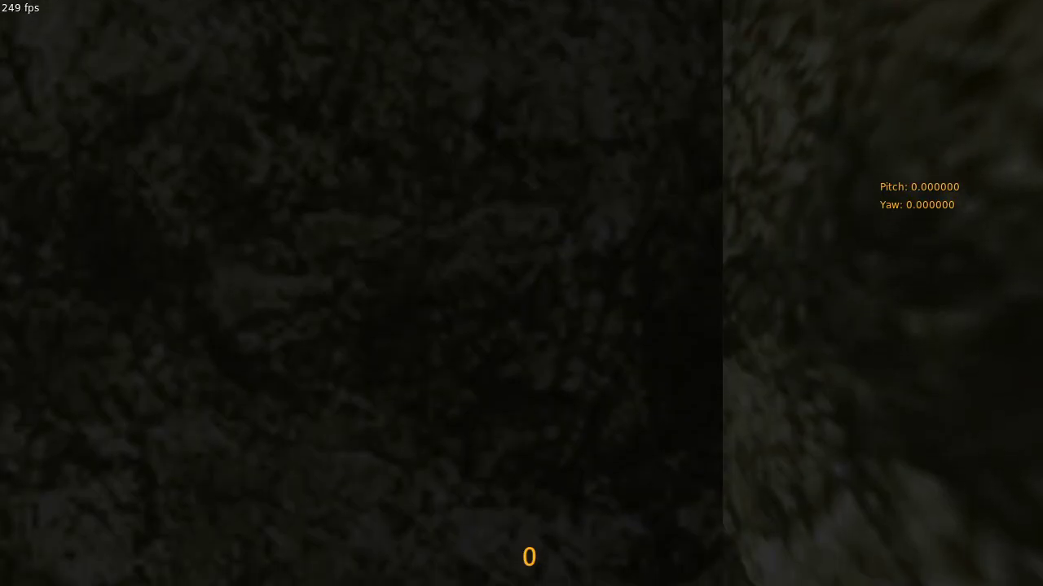
Step: Reopen the console, widen it and examine the script creation message with the suggested launch bind
key("Escape")
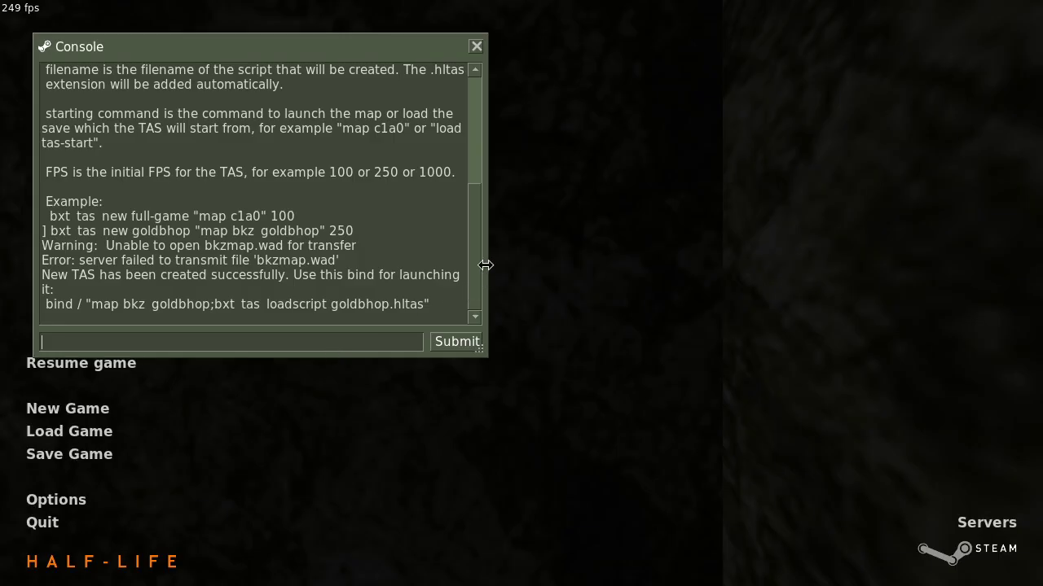
left_click_drag(485, 264, 632, 269)
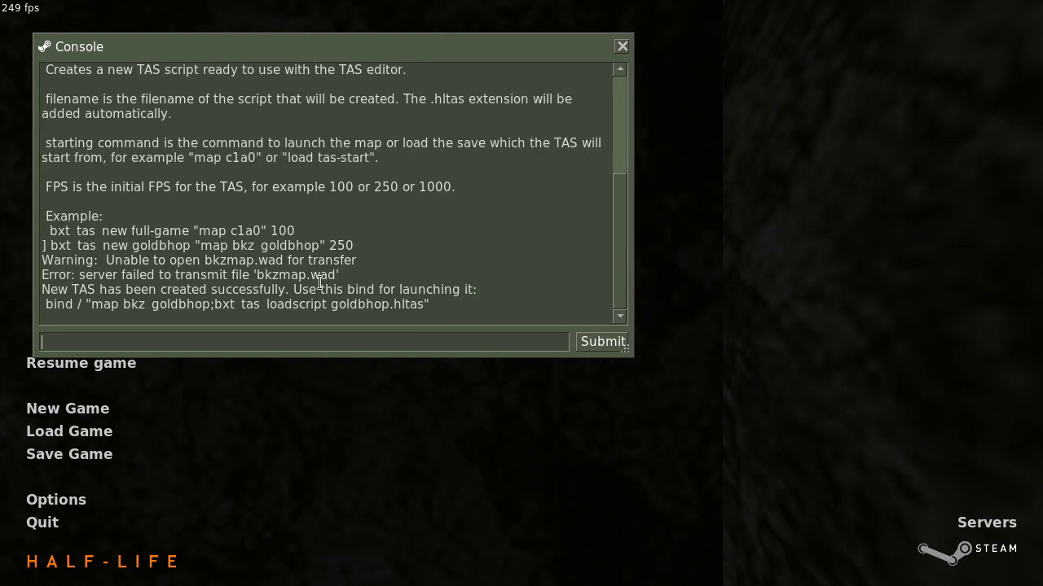
left_click_drag(290, 290, 477, 290)
left_click(470, 291)
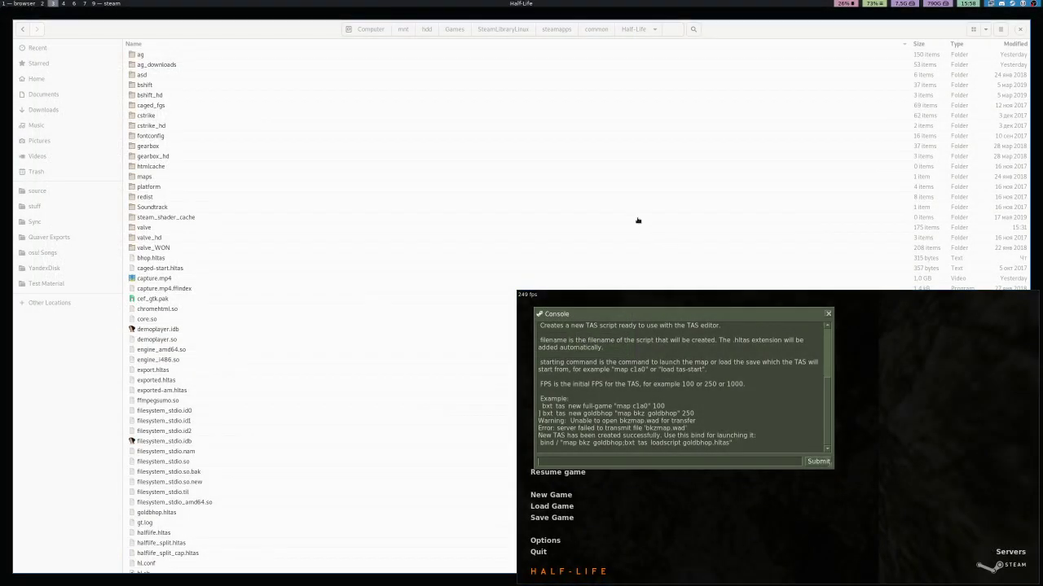
Step: Switch to the file manager and open goldbhop.hltas from the Half-Life folder
left_click(638, 220)
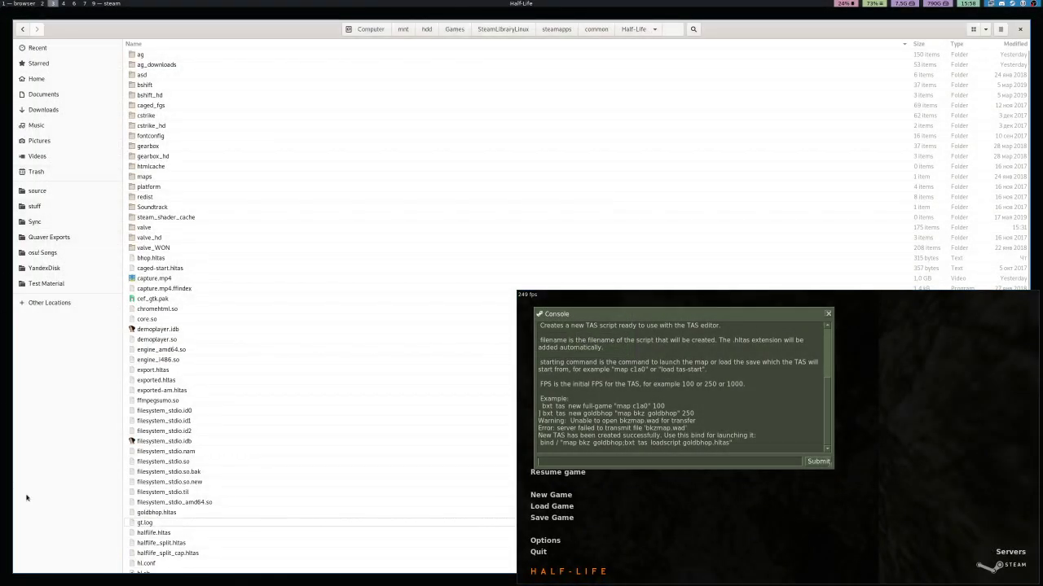
double_click(167, 513)
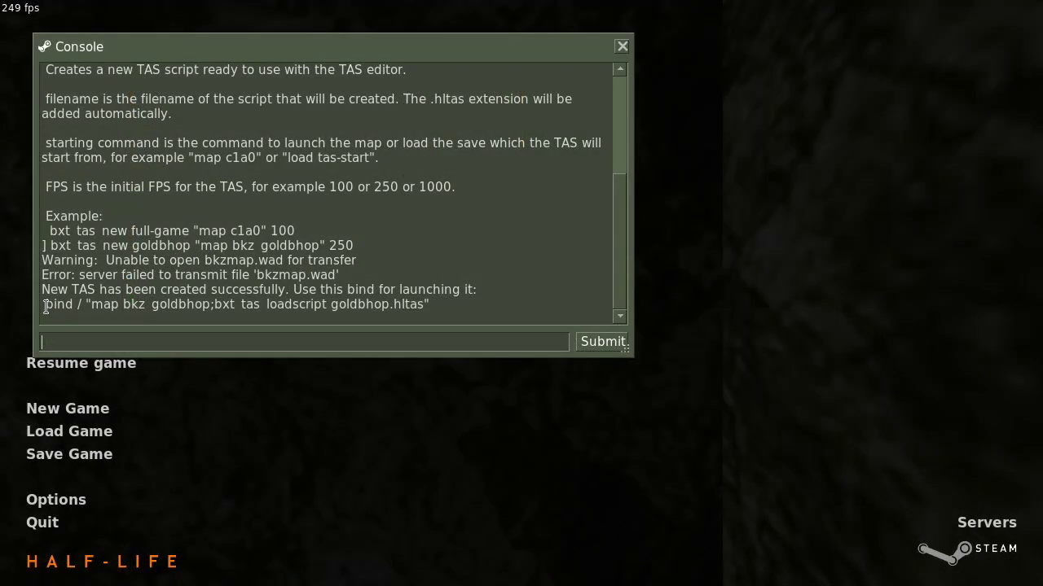
Step: Bind / to "map bkz_goldbhop;bxt_tas_loadscript goldbhop.hltas" using the suggested console command, and launch the script with it
left_click_drag(46, 307, 451, 298)
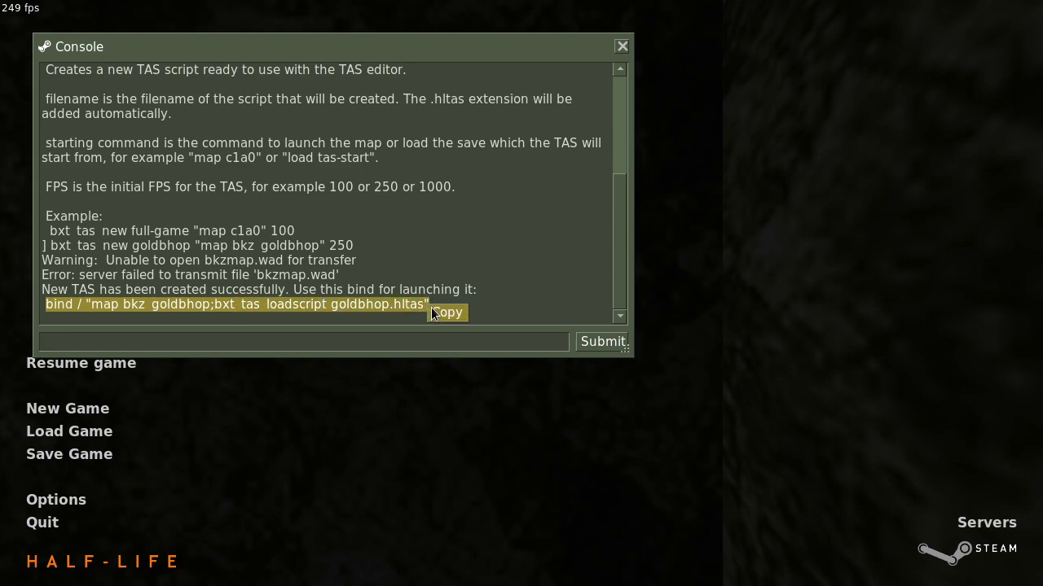
right_click(337, 345)
left_click(362, 393)
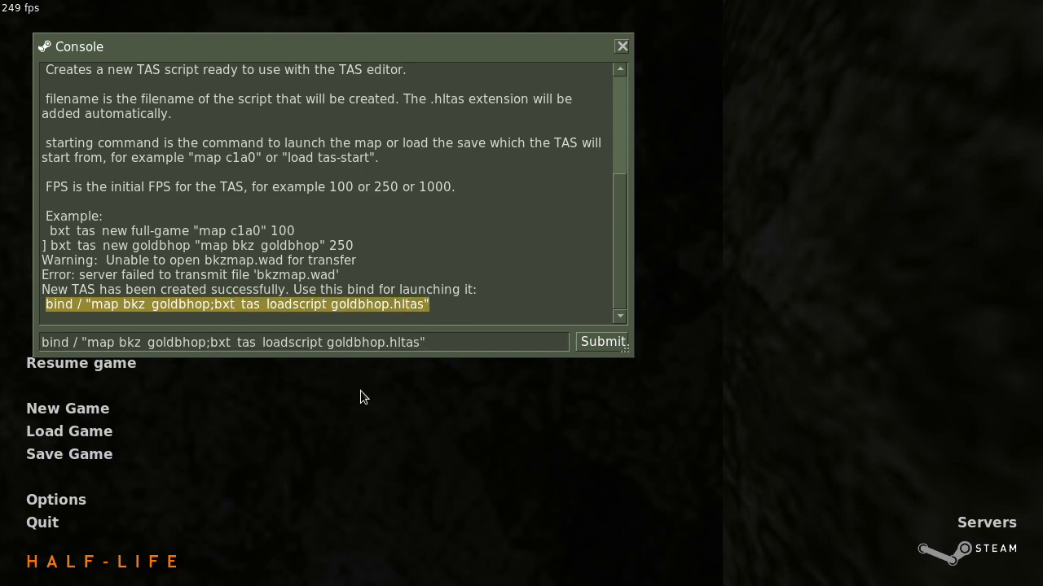
left_click(591, 346)
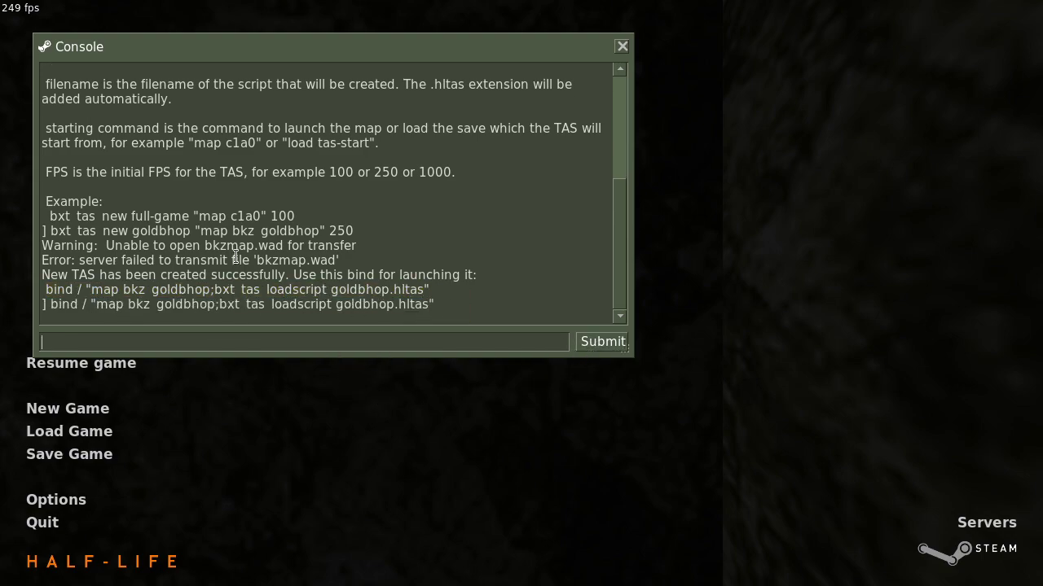
key("Escape")
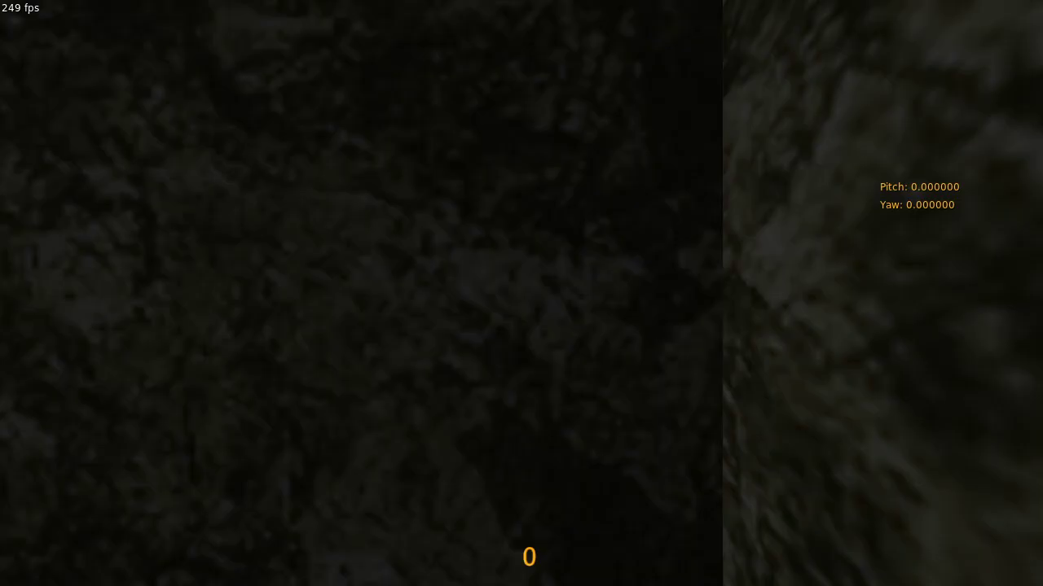
key("slash")
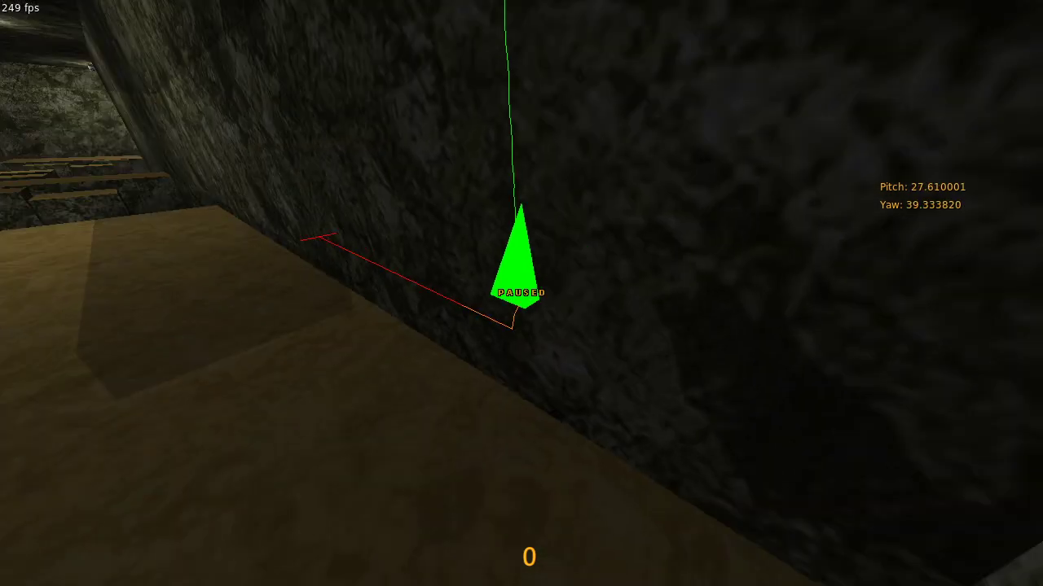
Step: Append path points from the starting platform toward the blocks across the gap and switch the TAS editor to edit mode
key("s")
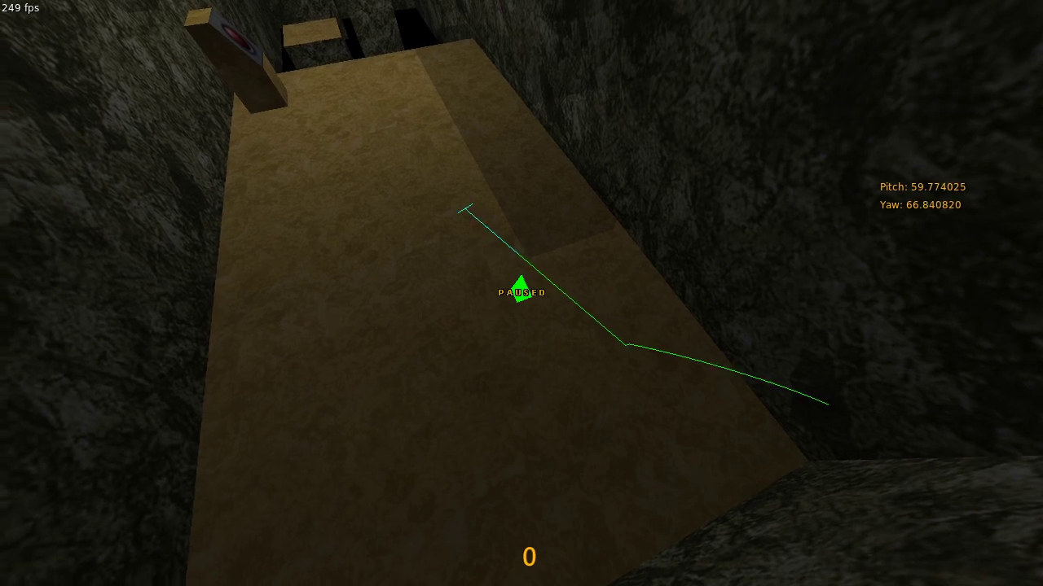
left_click(522, 293)
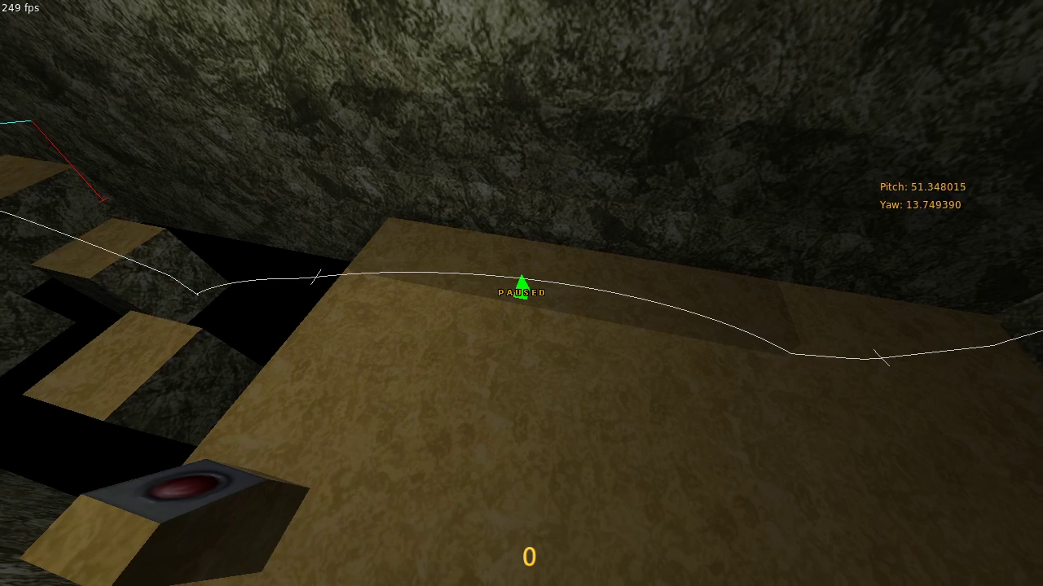
key("e")
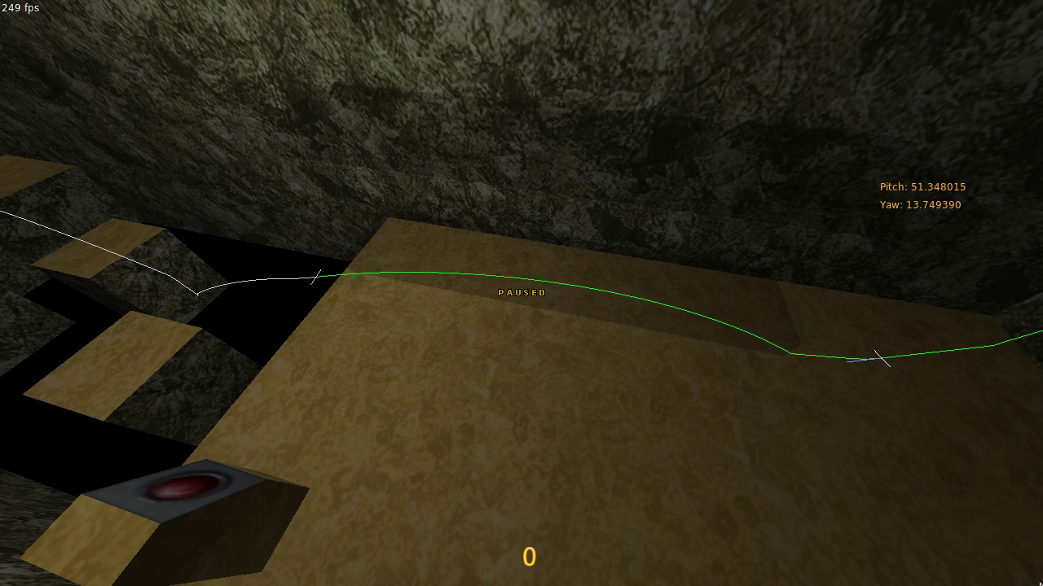
Step: Examine the editable path segments and their points along the starting platform and over the first gap
key("s")
key("d")
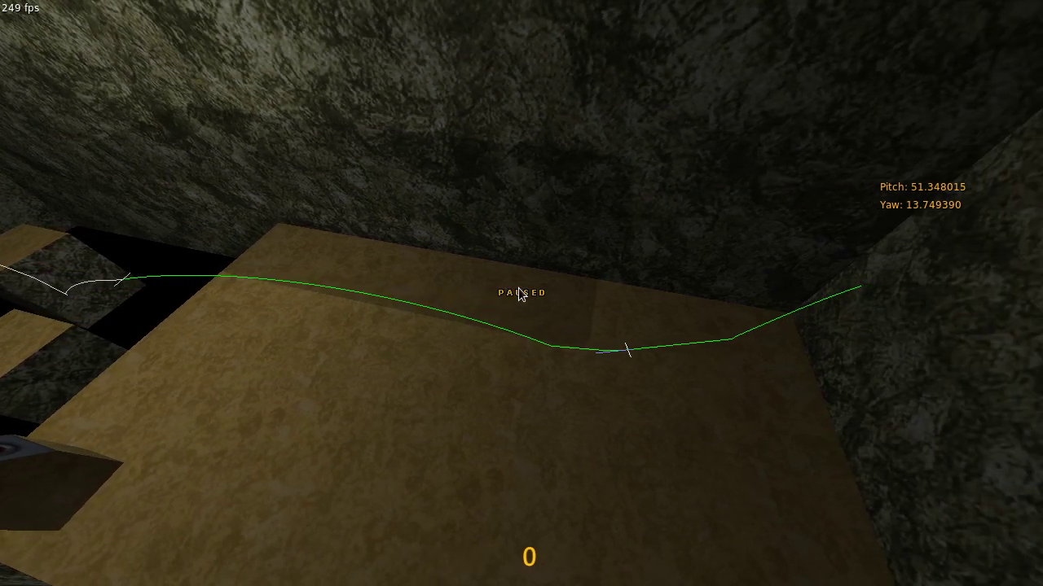
key("s")
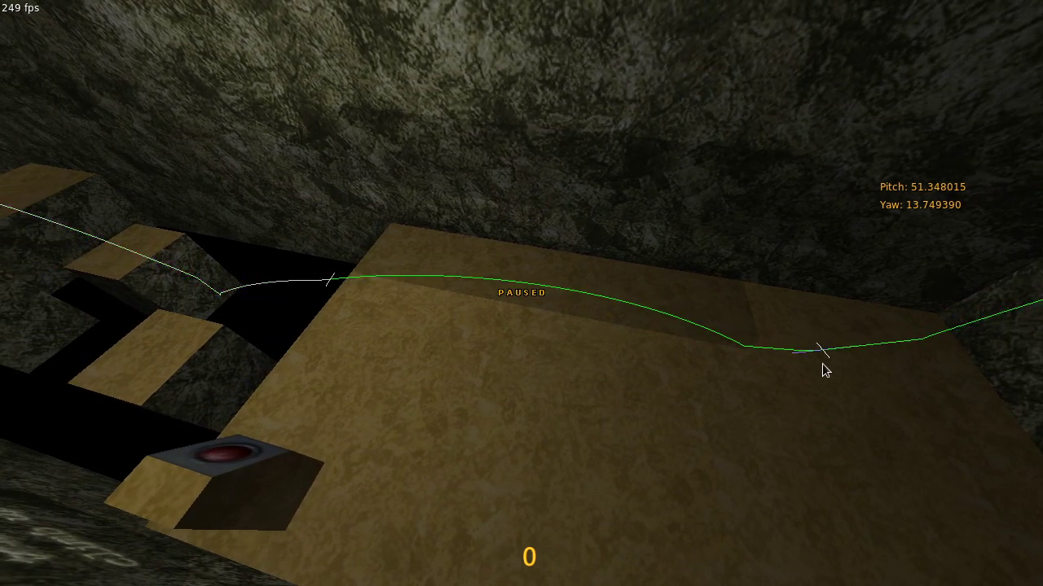
key("w")
key("a")
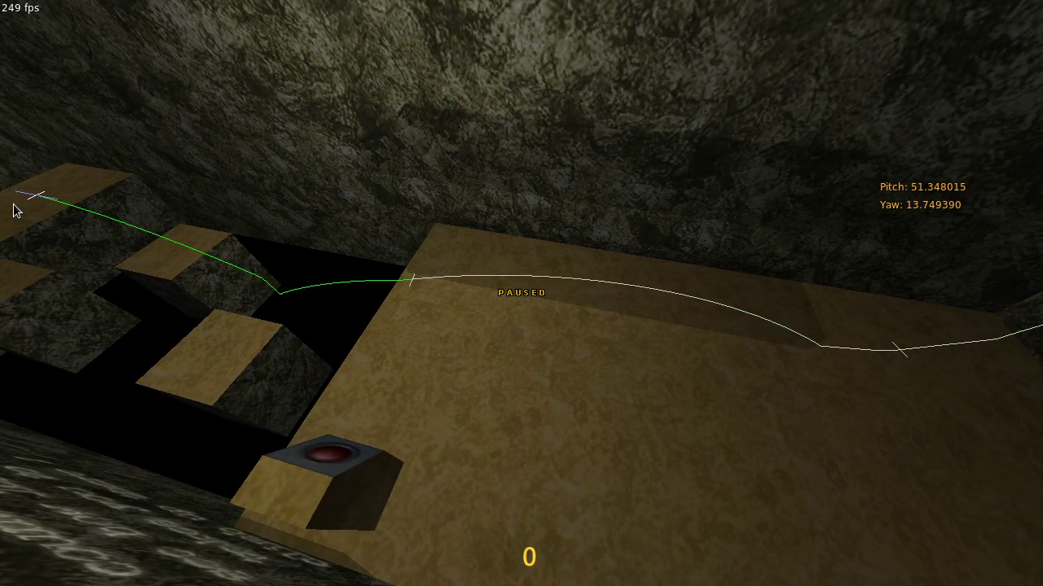
key("d")
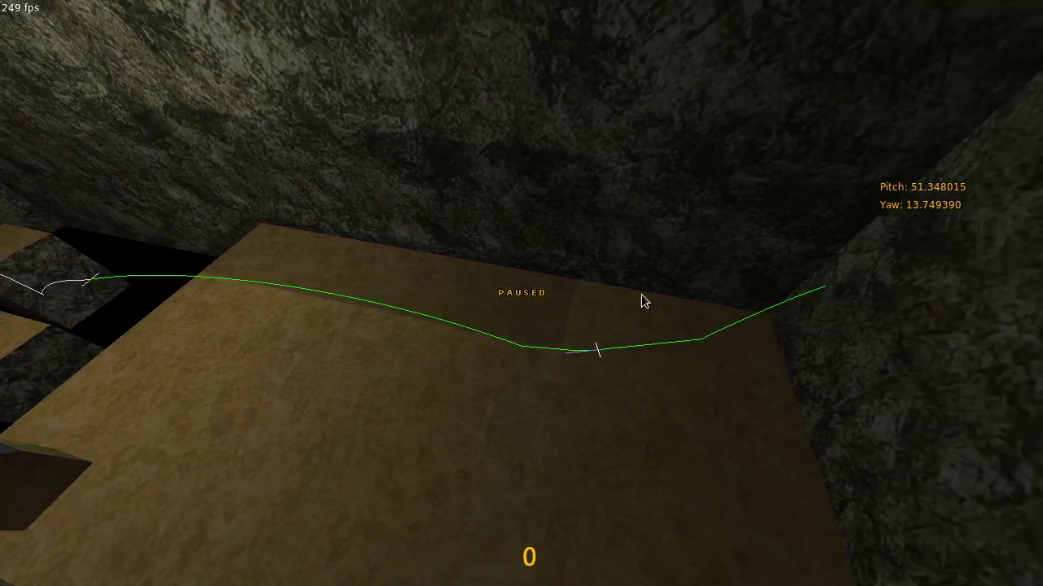
key("a")
key("d")
key("a")
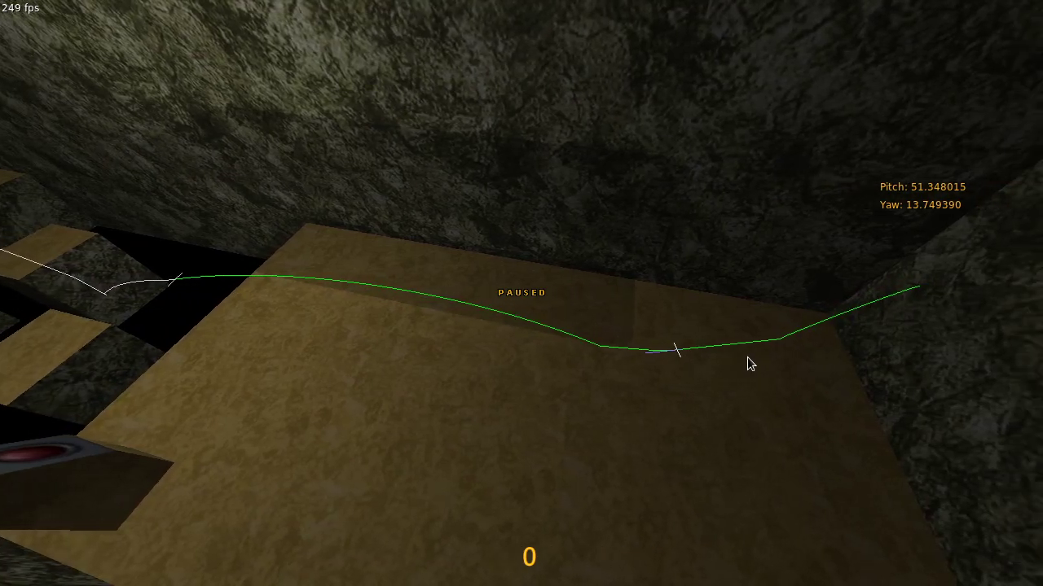
Step: Adjust the path direction at the point on the starting platform to reshape the first jump
key("w")
key("a")
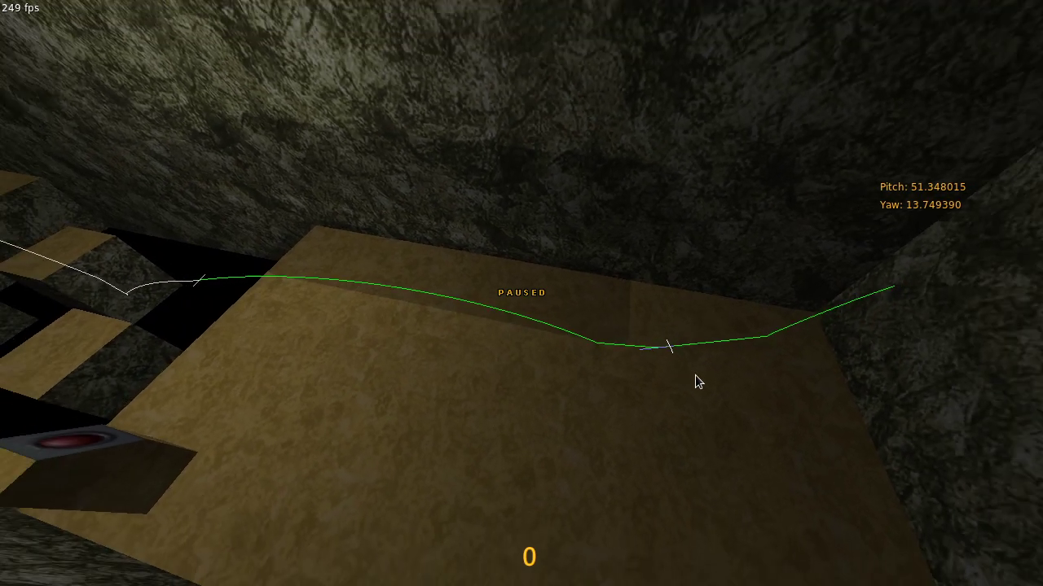
key("d")
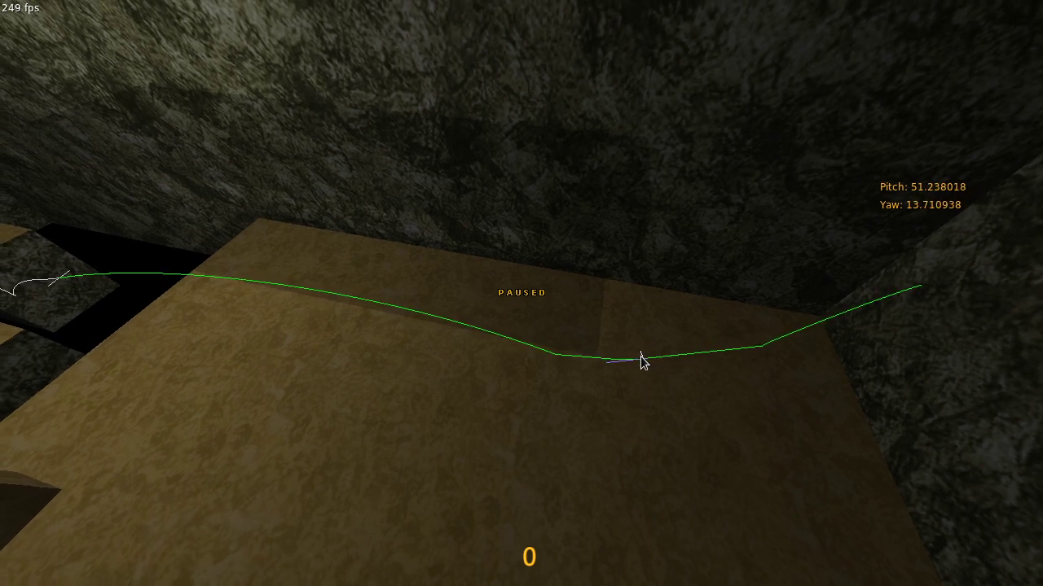
left_click_drag(641, 360, 702, 407)
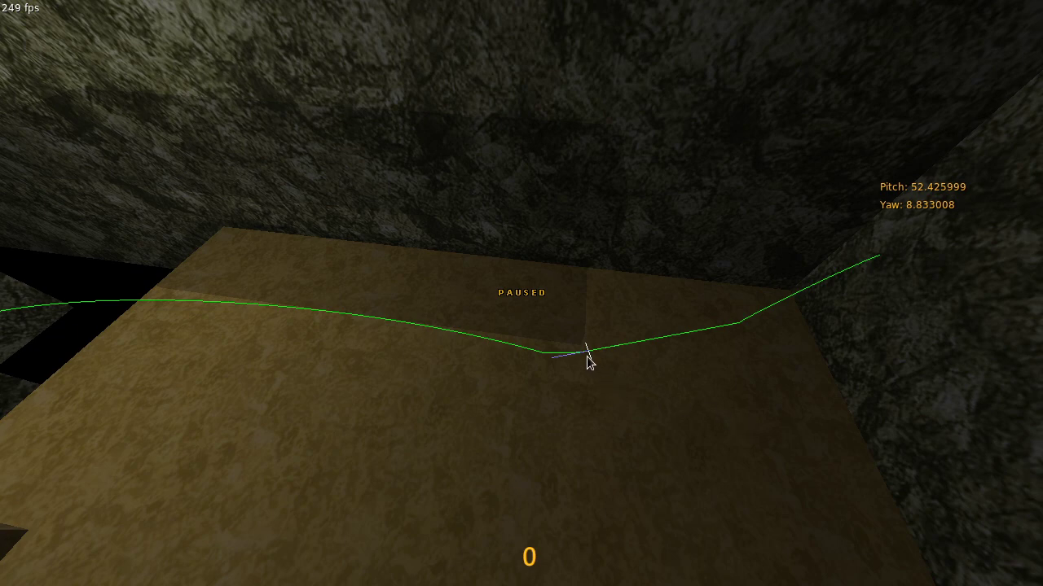
mouse_move(587, 356)
left_mouse_down()
mouse_move(580, 350)
mouse_move(602, 394)
left_mouse_up()
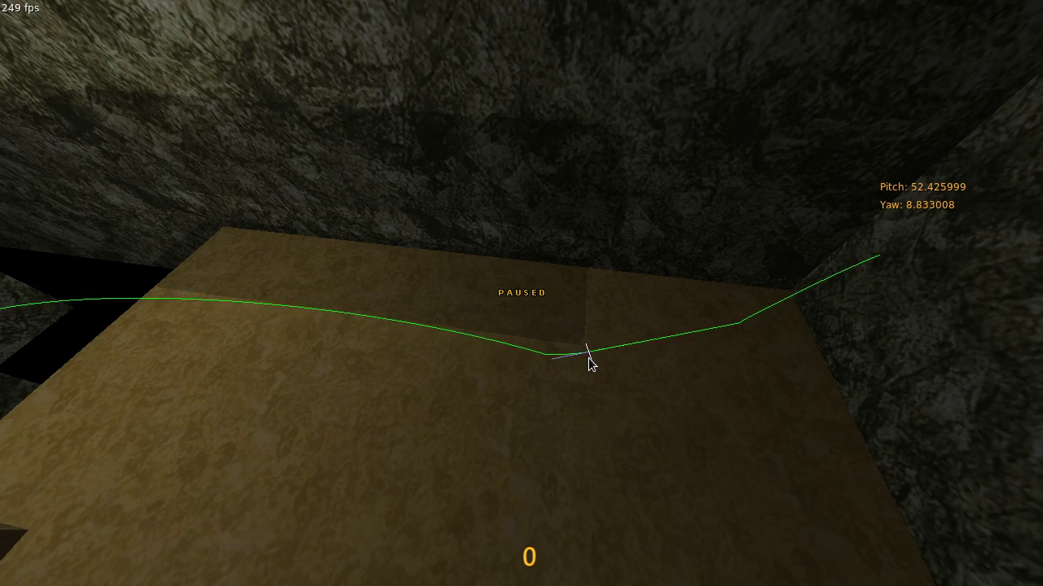
Step: Adjust the path point at the starting platform's edge and the segment that crosses the first gap
key("a")
key("d")
key("a")
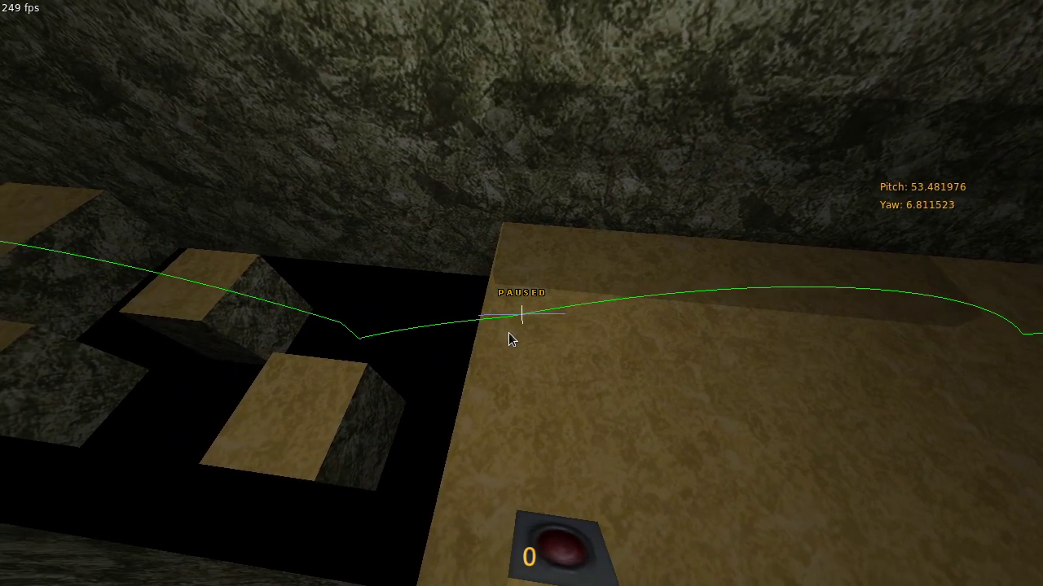
left_click(528, 324)
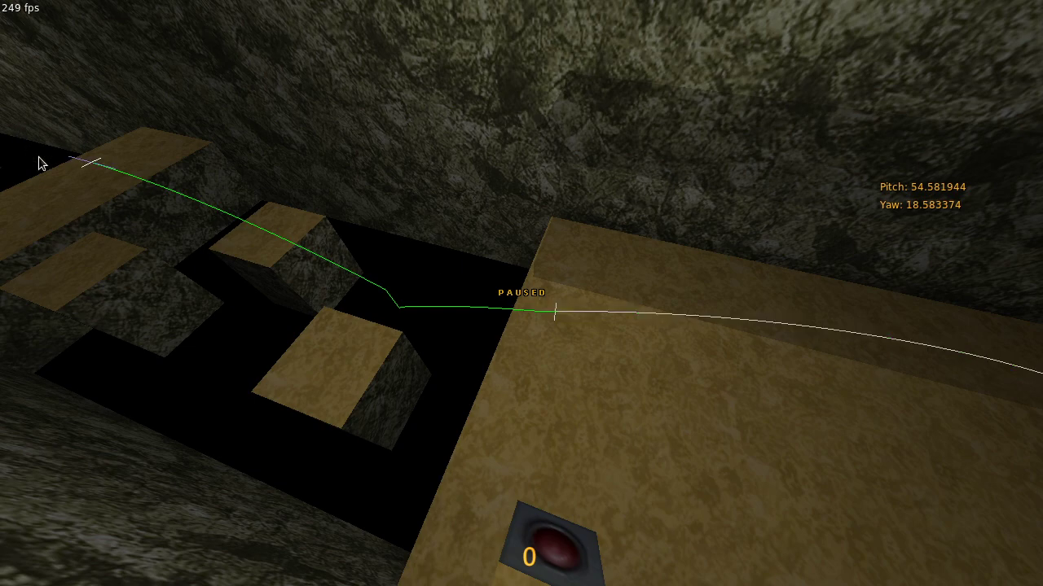
key("2")
key("2")
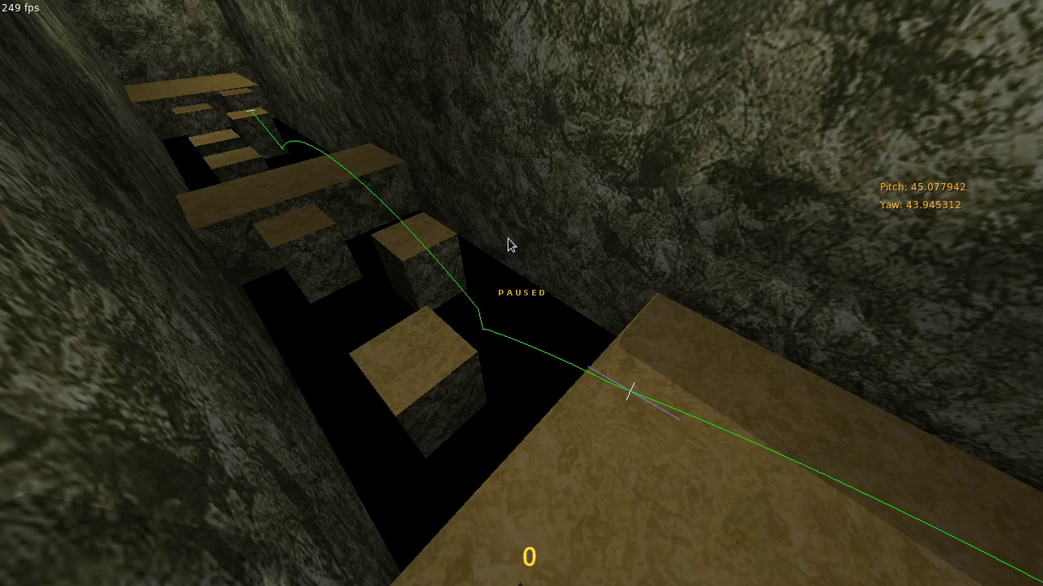
Step: Save the script with the bxt_tas_editor_save console command and replay it from the map start
key("grave")
type("bx")
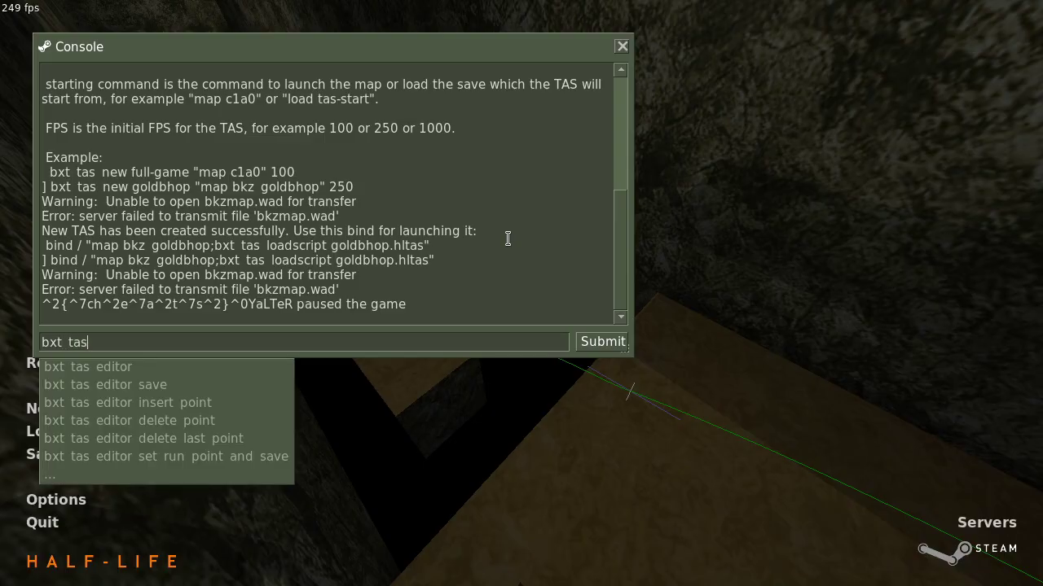
type("t_tas")
key("Tab")
key("Return")
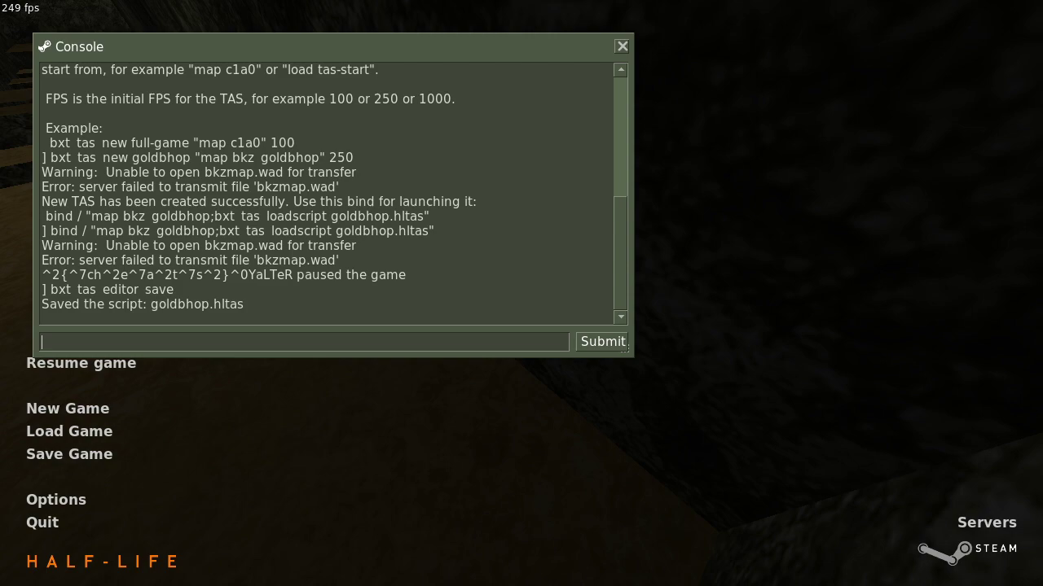
key("Escape")
key("Escape")
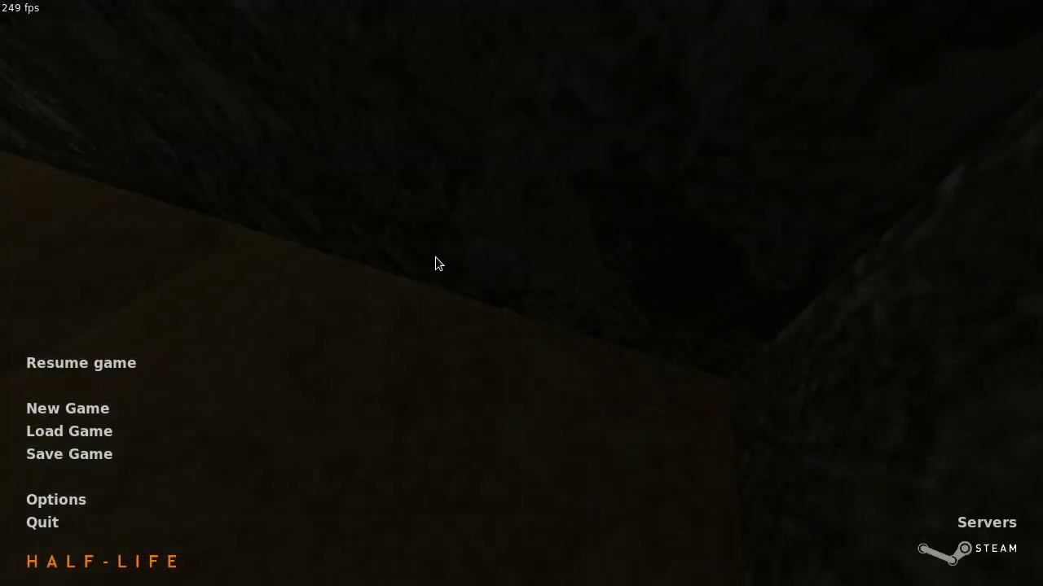
key("Escape")
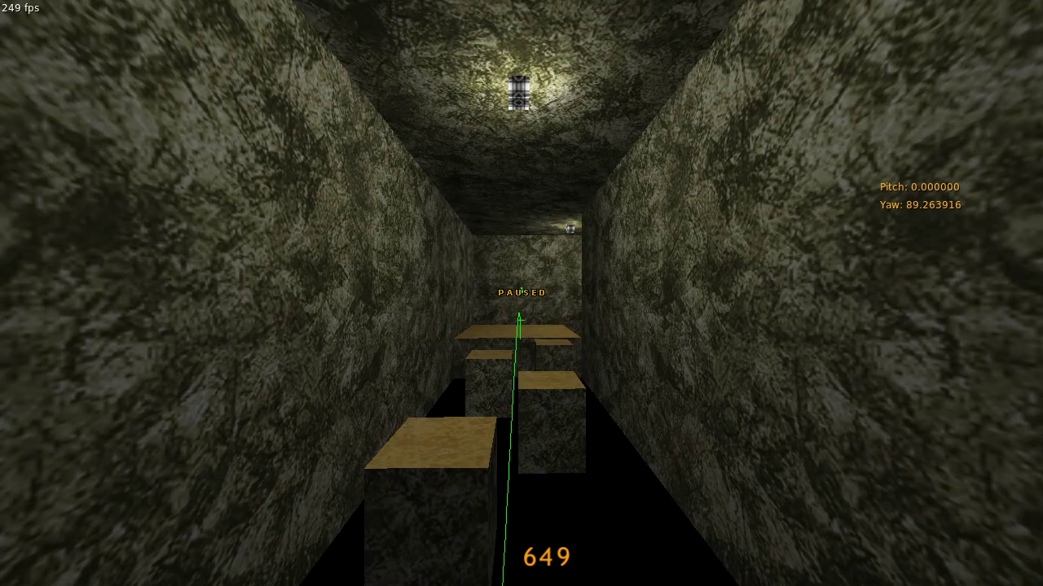
Step: Append path points past the corridor's last blocks toward the platform at the corner
key("w")
key("a")
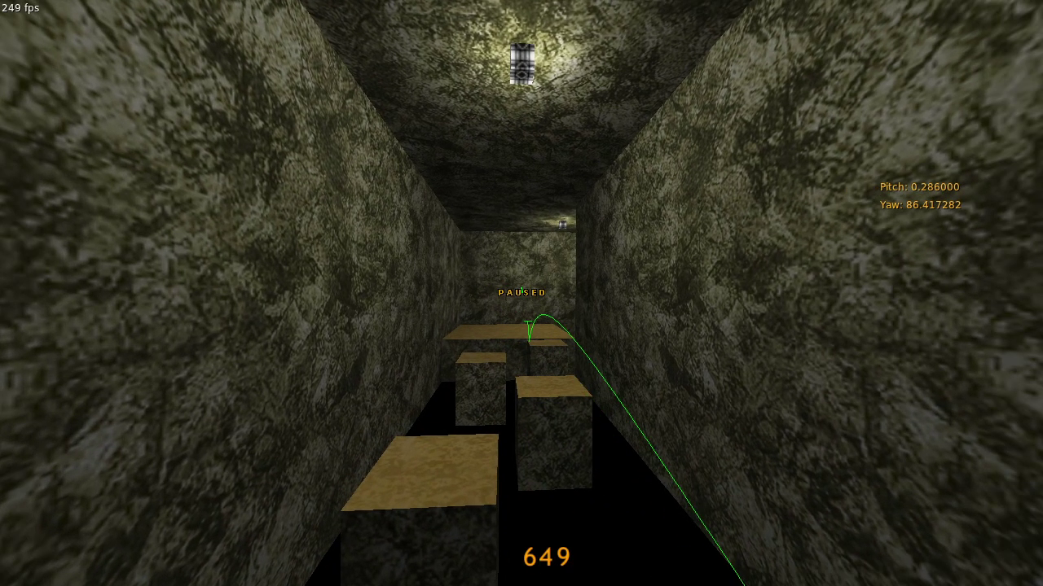
key("w")
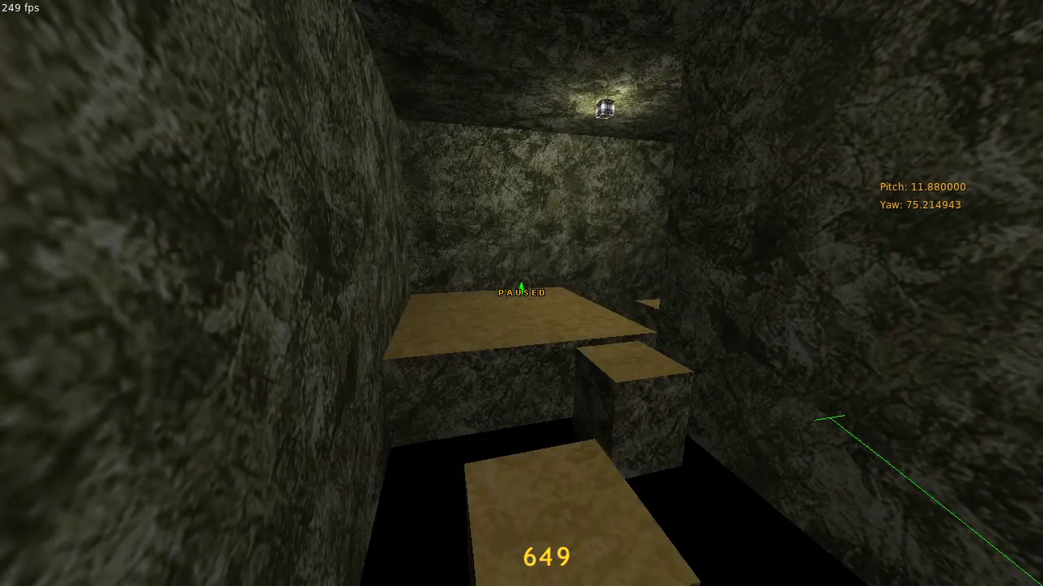
key("d")
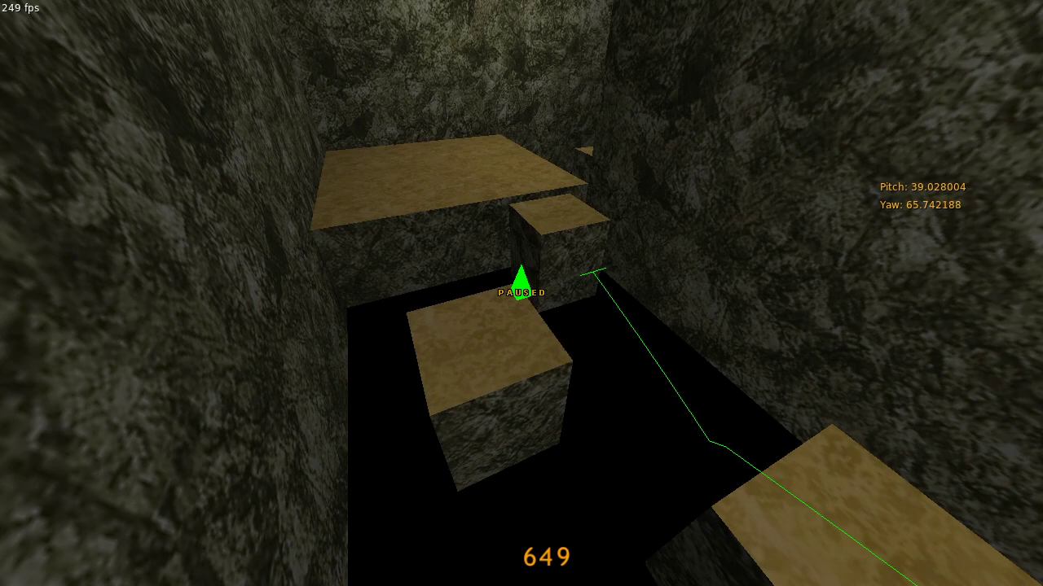
left_click(521, 293)
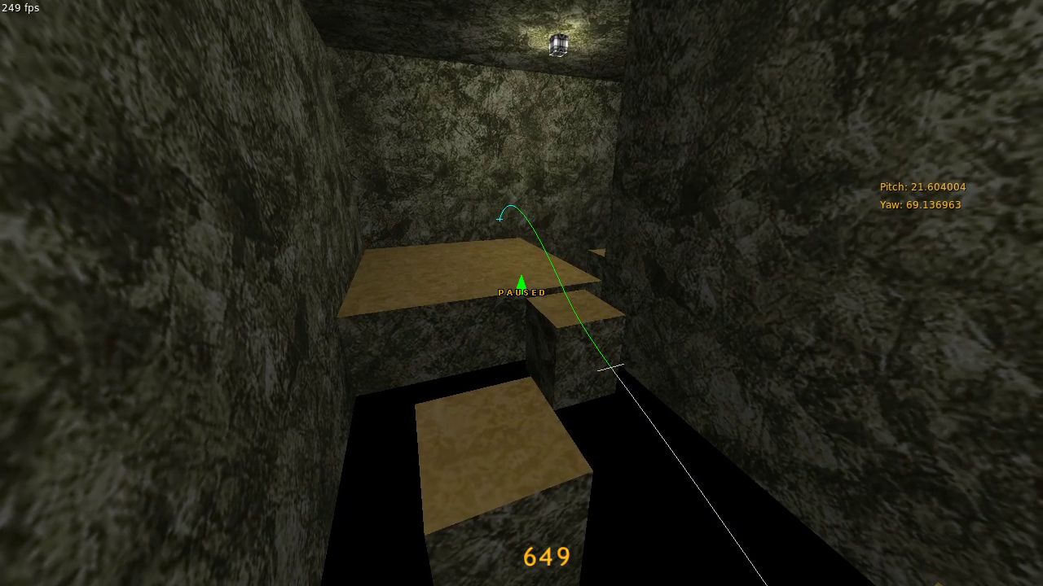
left_click(521, 294)
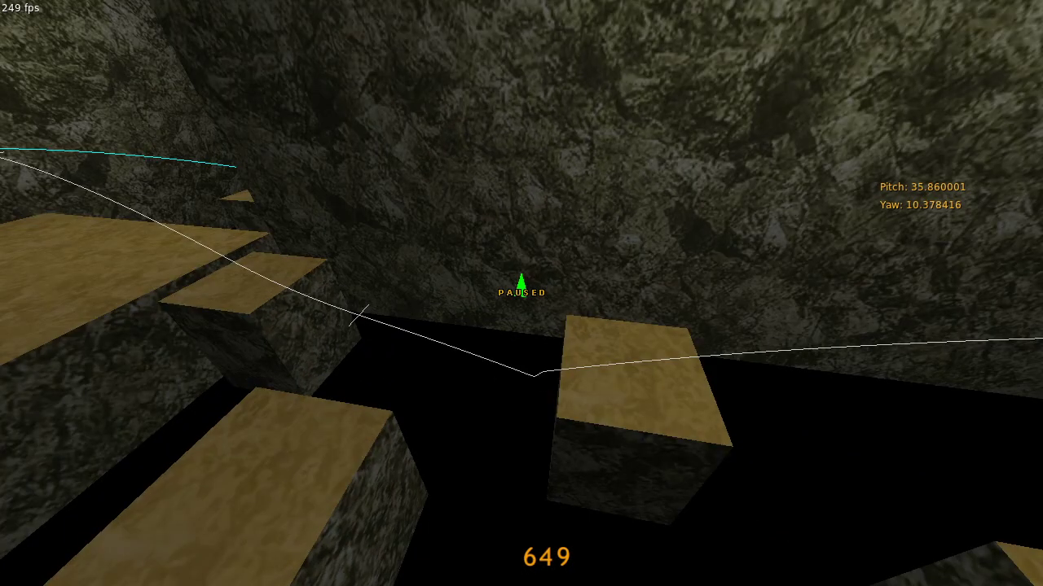
Step: Append a path point around the corner toward the next corridor and switch to edit mode
key("e")
key("a")
left_click(521, 294)
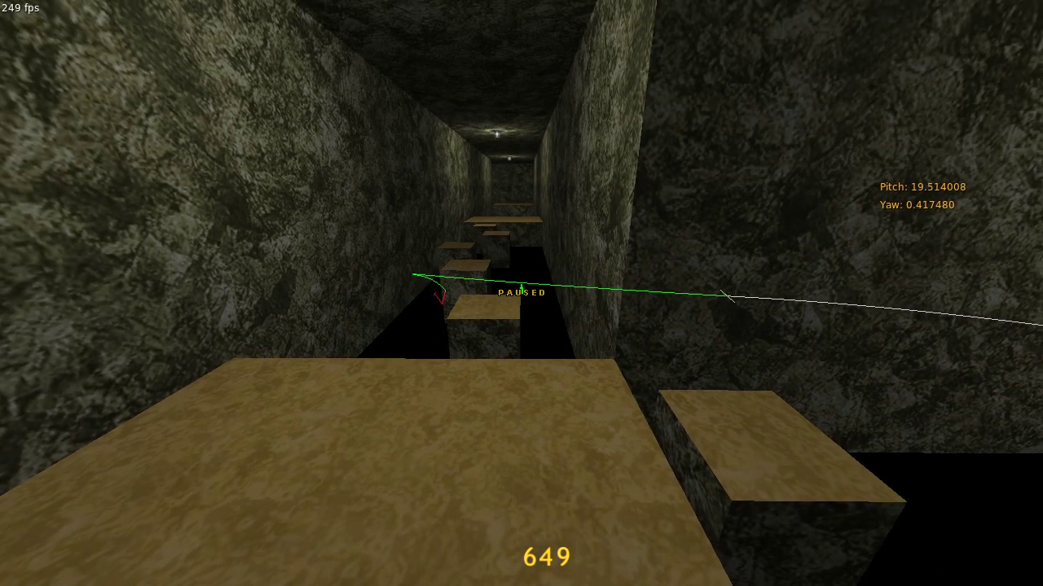
left_click(521, 293)
key("s")
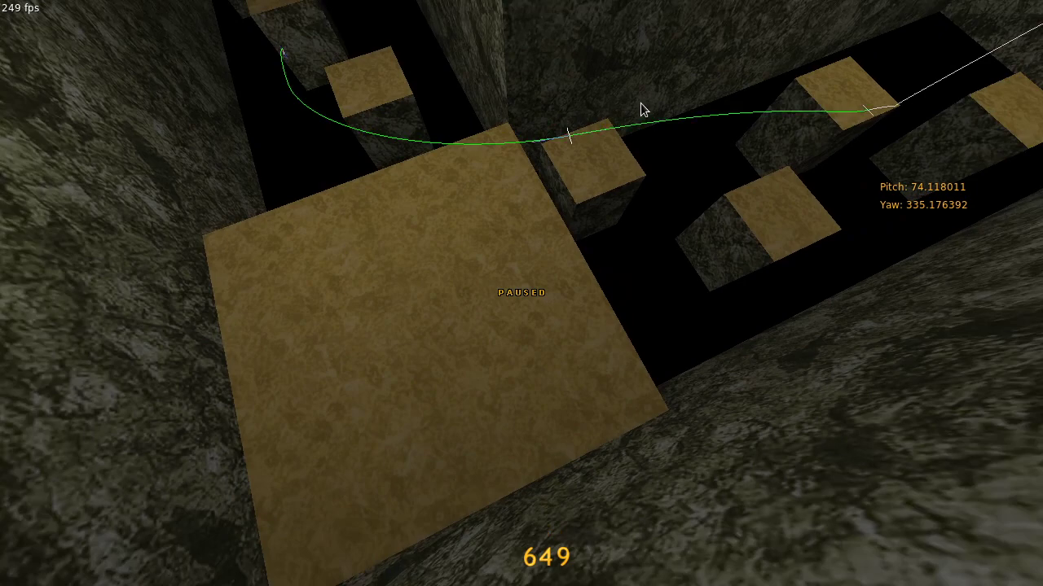
Step: Reshape the corner turn by moving the point beside the corner platform and the path's end in the next corridor
left_click_drag(661, 126, 672, 124)
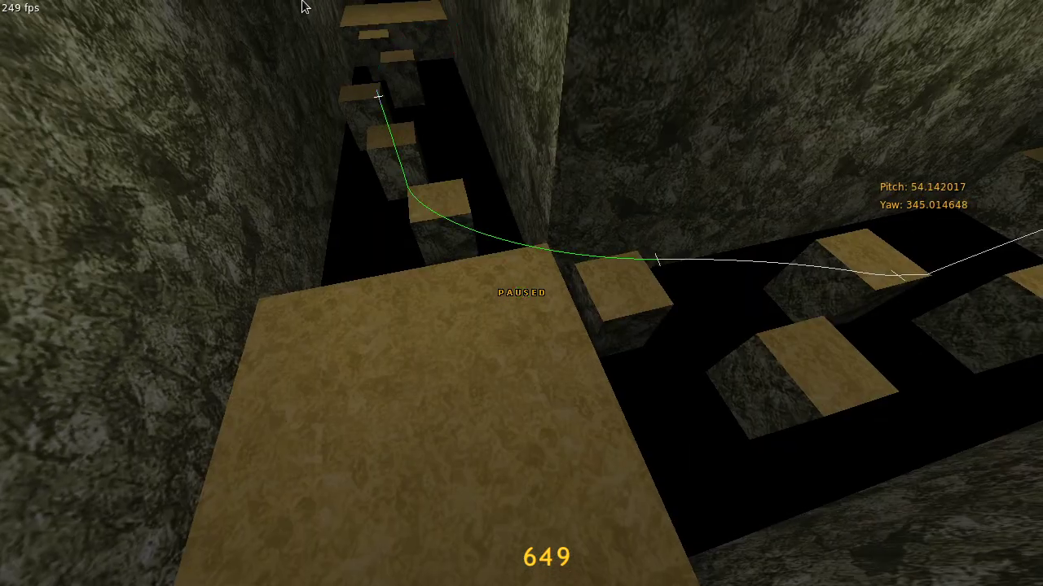
left_click_drag(384, 113, 346, 15)
left_click_drag(661, 267, 704, 271)
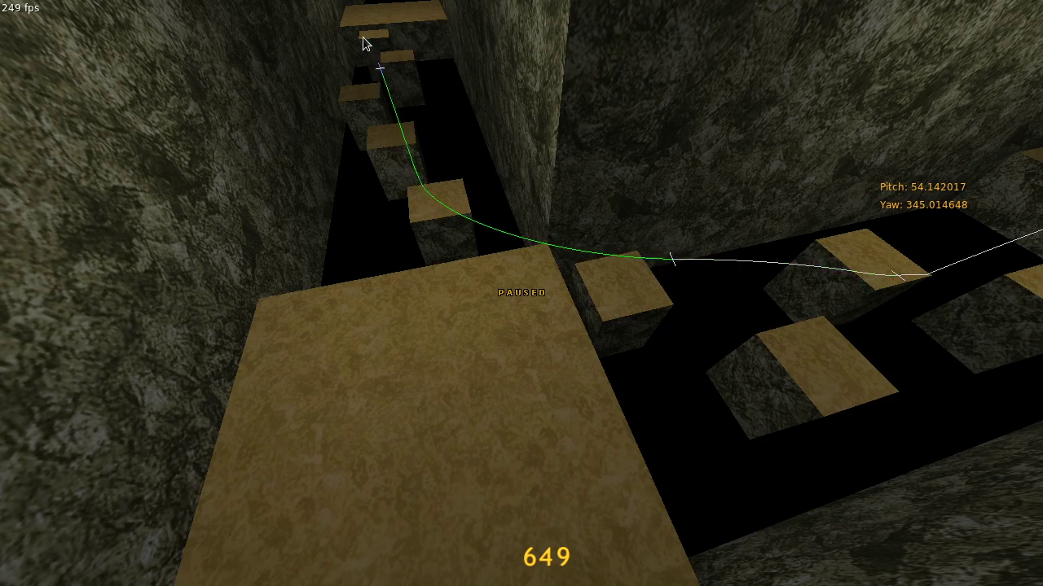
Step: Refine the segments before and after the corner so the path curves around the wall onto the next corridor's blocks
key("d")
key("a")
key("d")
key("a")
key("d")
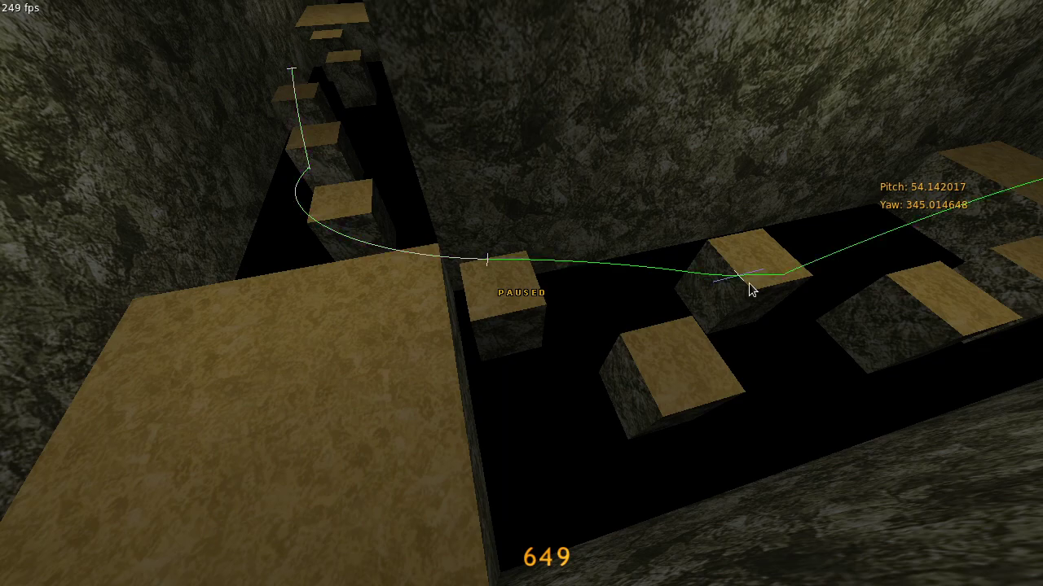
left_click_drag(256, 154, 331, 116)
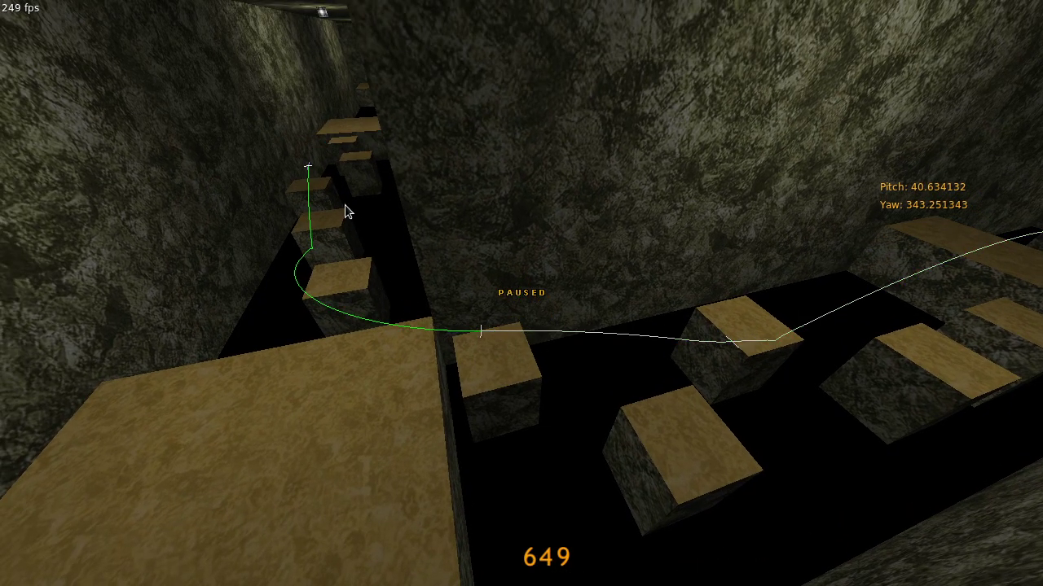
Step: Set the run point near the corner using bxt_tas_editor_set_run_point_and_save and replay the script up to it
left_click(734, 342)
key("grave")
type("bxt ")
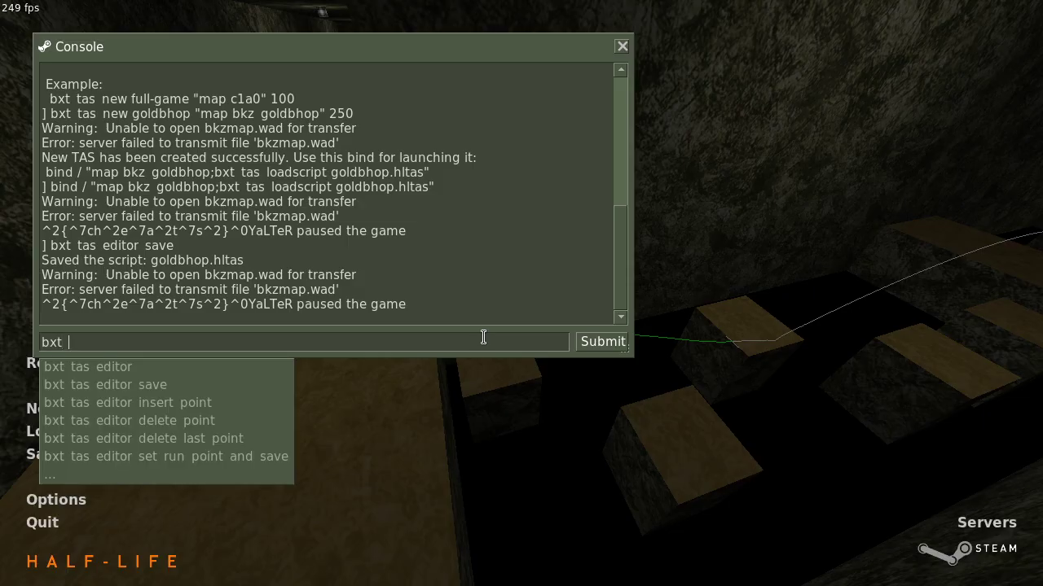
type("tas editor delete point")
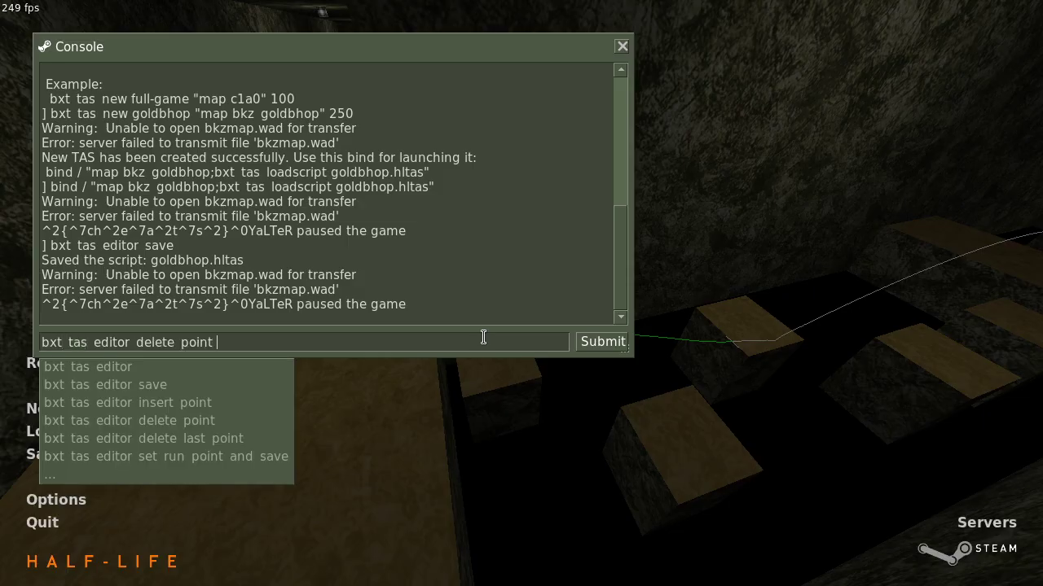
key("Down")
key("Down")
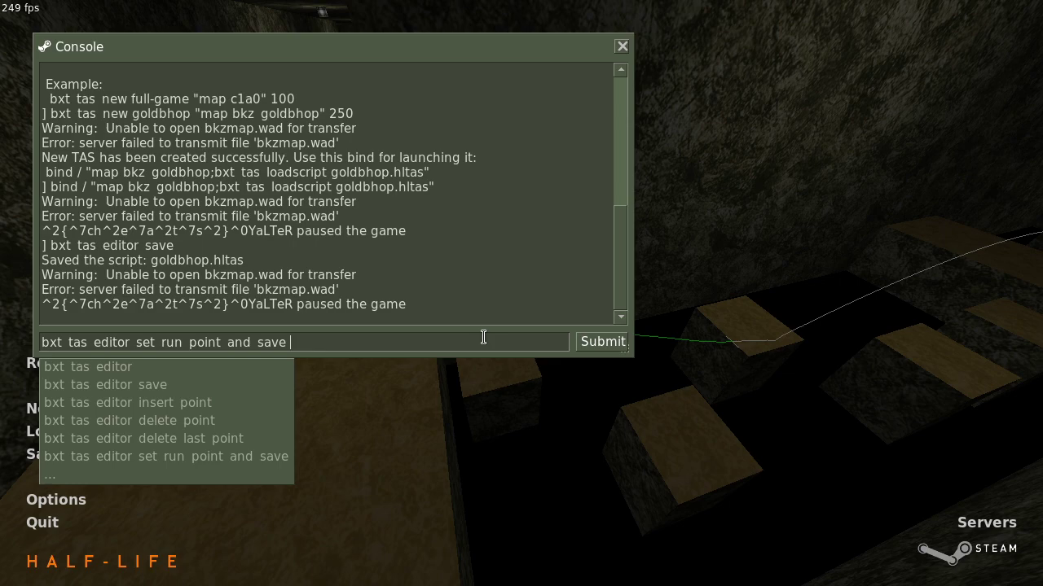
key("grave")
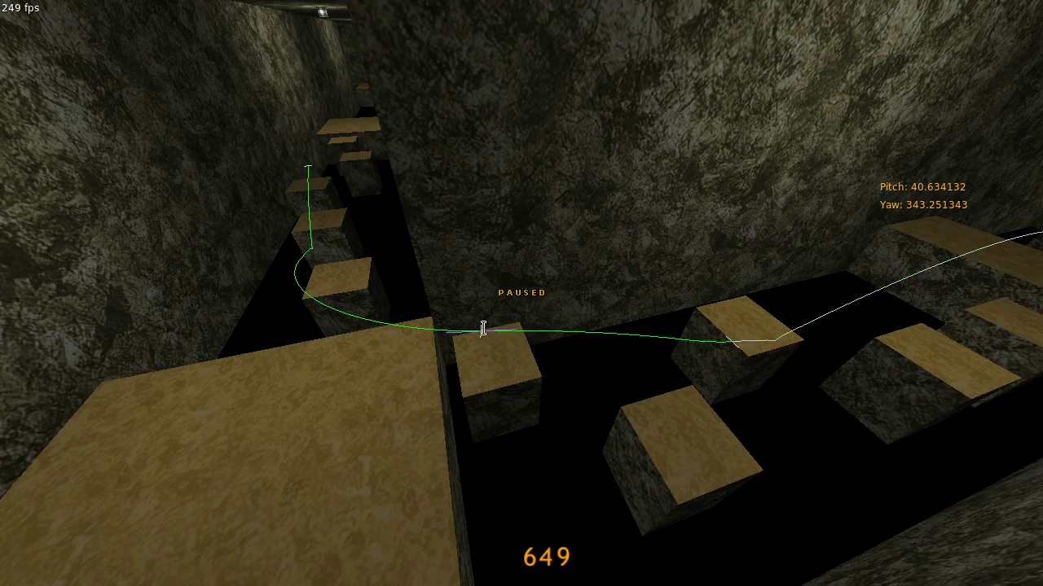
key("Escape")
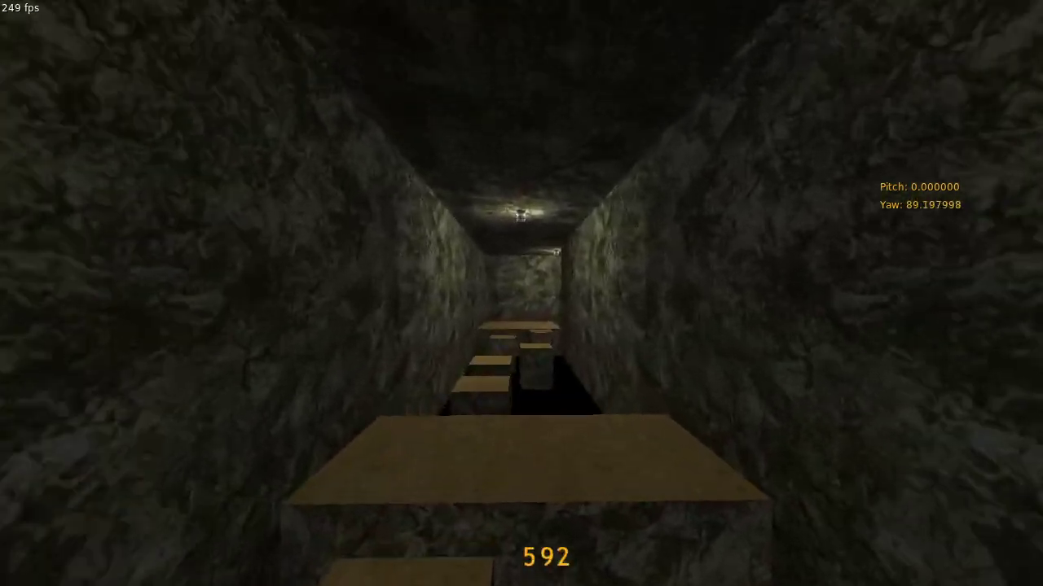
key("Escape")
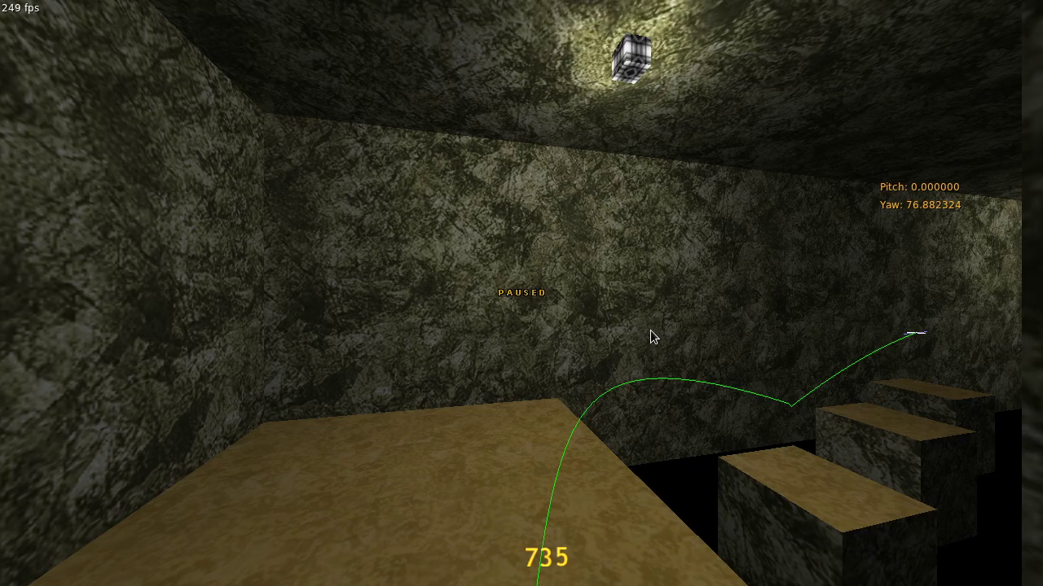
Step: Append path points from the corner along the next corridor toward its wide platform and switch to edit mode
key("alt")
key("s")
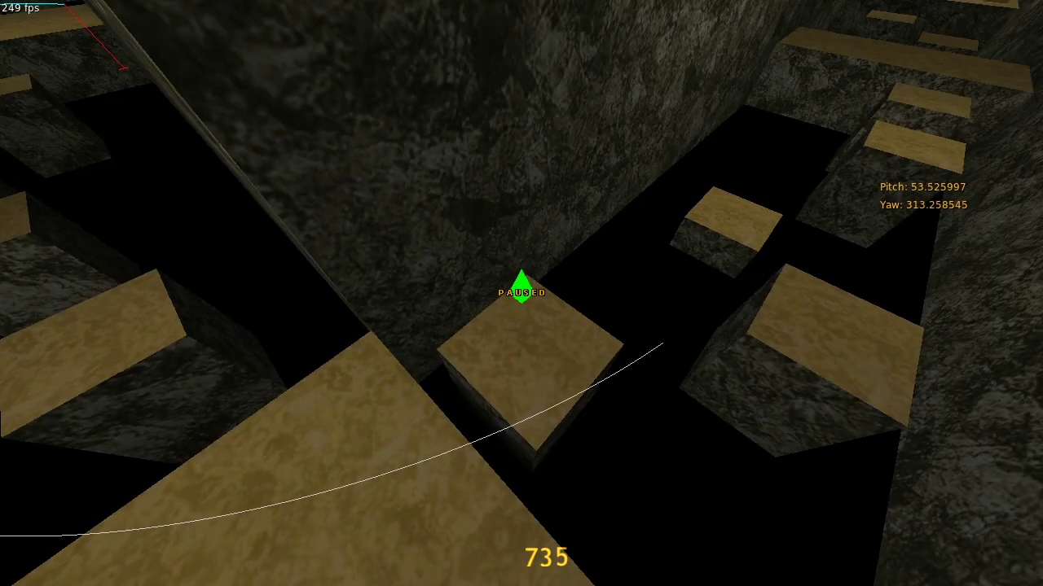
key("a")
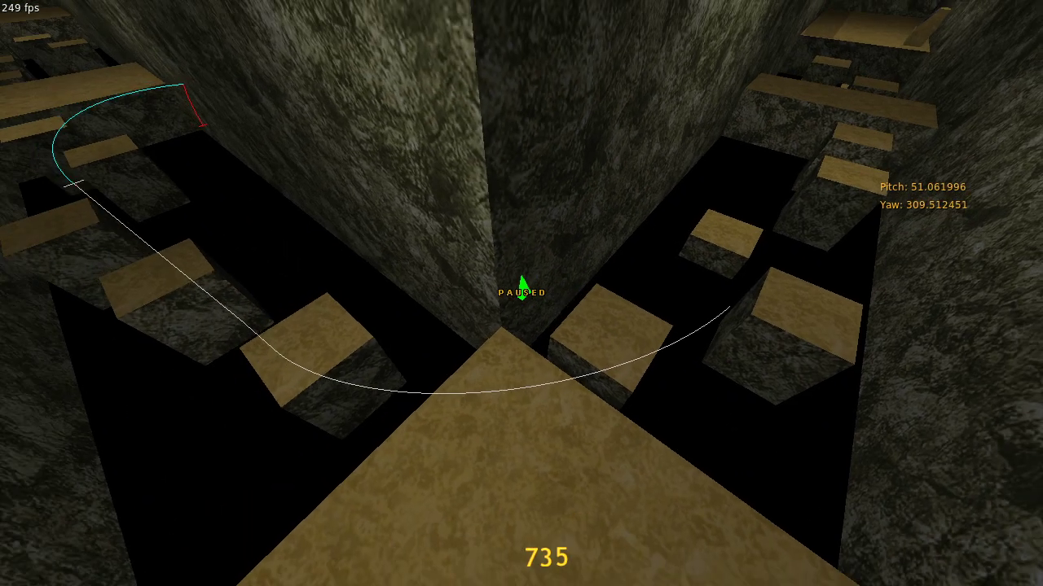
key("a")
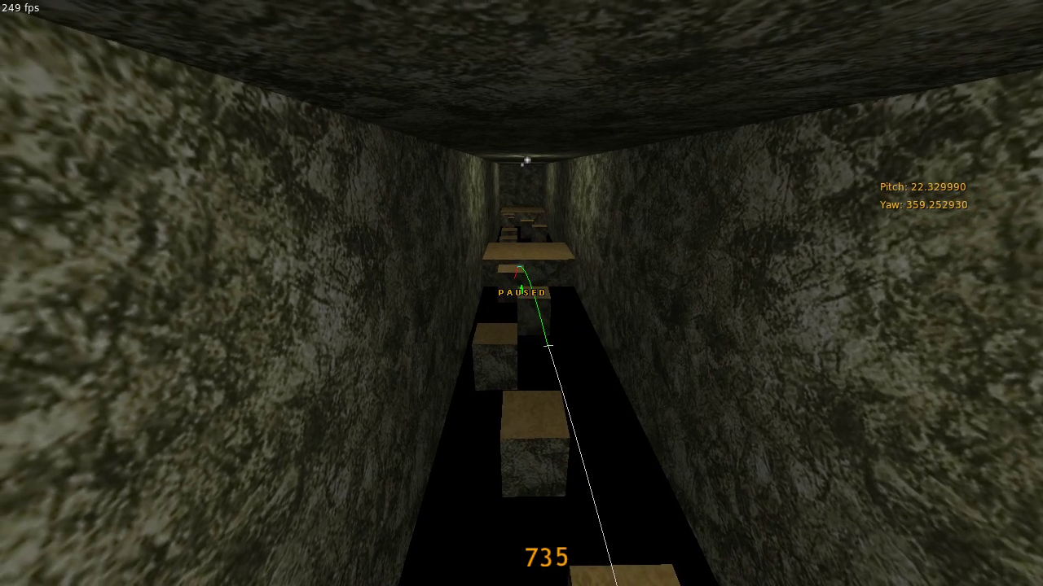
left_click(522, 293)
key("e")
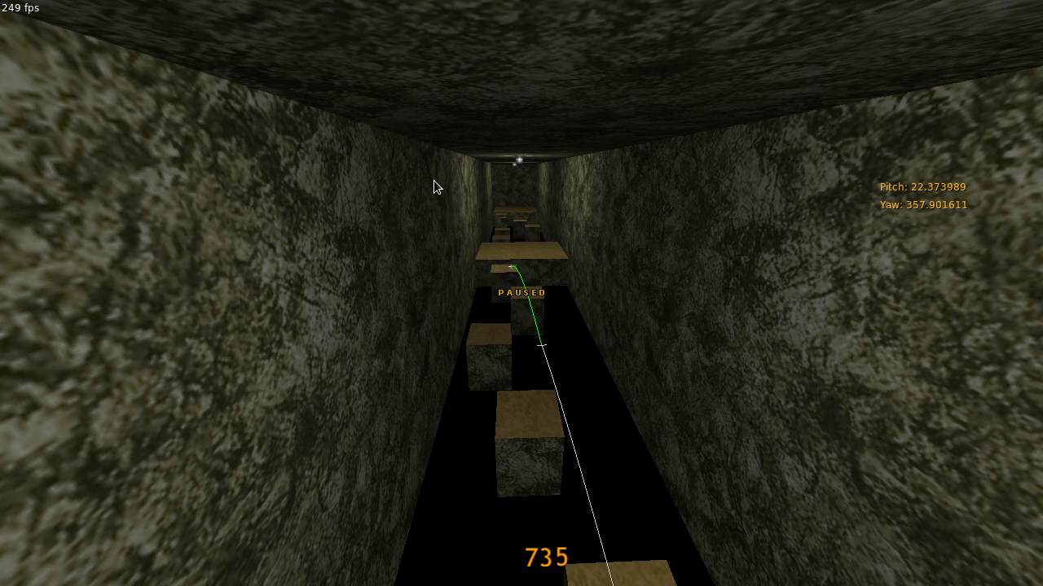
Step: Move the new path points between the corridor's blocks and straighten the approach to the wide platform
left_click_drag(519, 348, 477, 350)
mouse_move(527, 251)
left_mouse_down()
mouse_move(545, 249)
mouse_move(532, 246)
left_mouse_up()
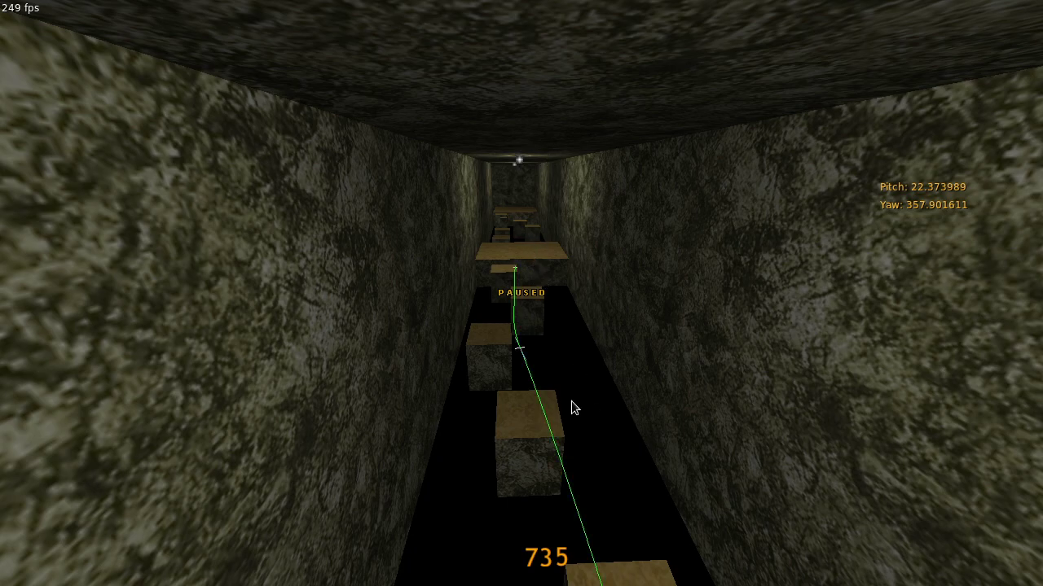
key("w")
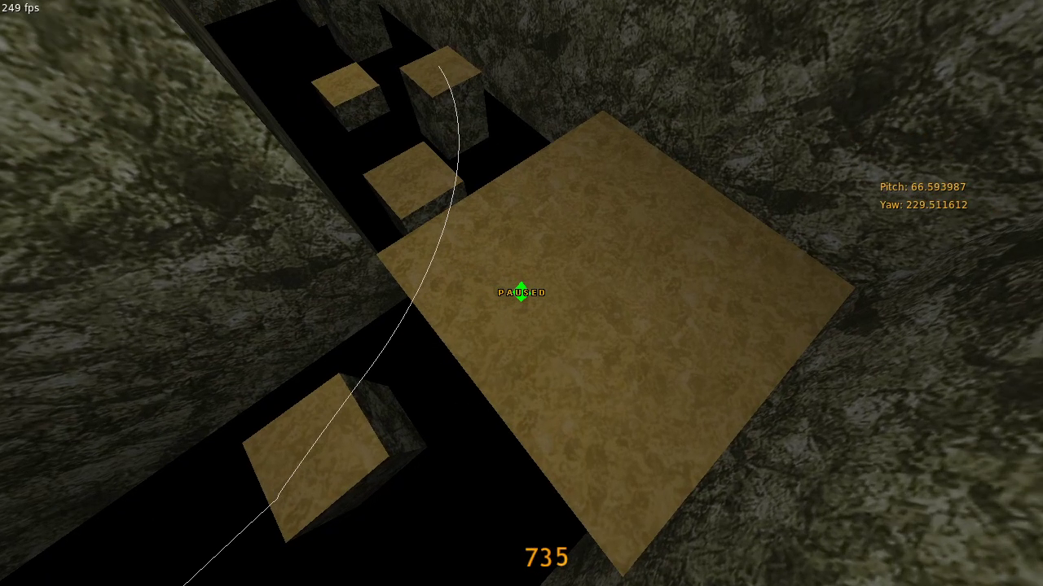
left_click_drag(521, 293, 521, 294)
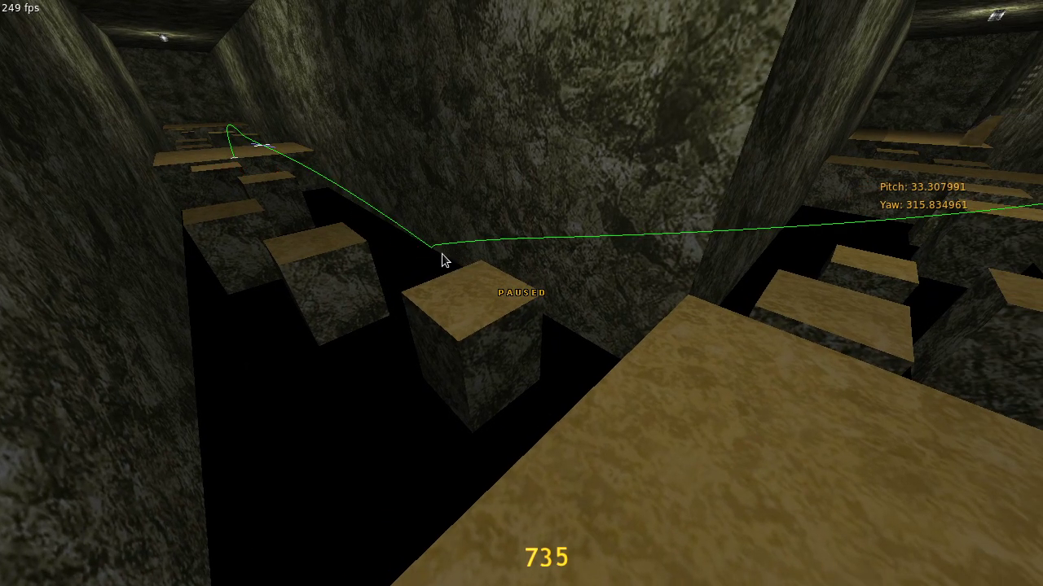
Step: Run bxt_tas_editor_toggle without an argument in the console to list the functions it can toggle
key("grave")
type("bxt_")
key("shift+Home")
type("bxt_tas_editor_delete_last_point")
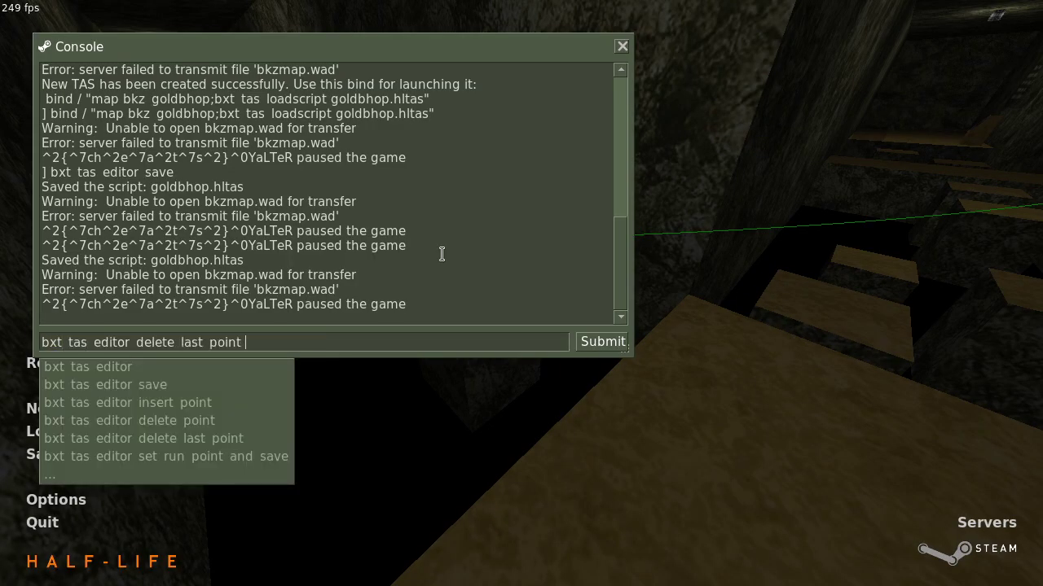
key("BackSpace")
key("BackSpace")
key("BackSpace")
key("BackSpace")
key("BackSpace")
key("BackSpace")
key("BackSpace")
key("BackSpace")
key("BackSpace")
key("BackSpace")
key("BackSpace")
key("BackSpace")
key("BackSpace")
key("BackSpace")
key("BackSpace")
key("BackSpace")
key("BackSpace")
key("BackSpace")
type("toggle")
key("Return")
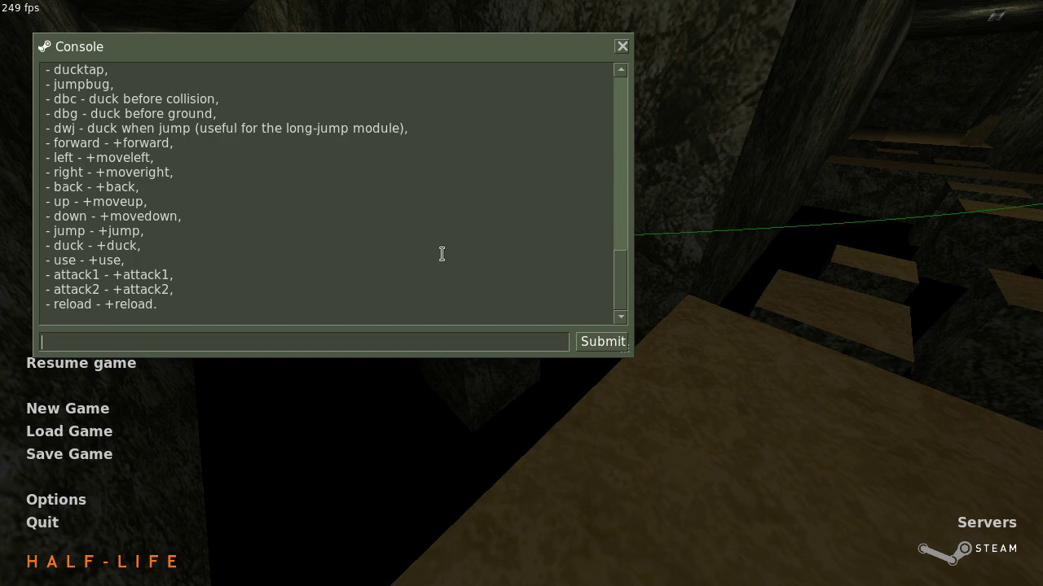
Step: Enlarge the console and review the list of toggleable functions, including ducktap, before returning to the editor
left_click_drag(398, 355, 401, 506)
left_click_drag(82, 114, 165, 452)
left_click(165, 452)
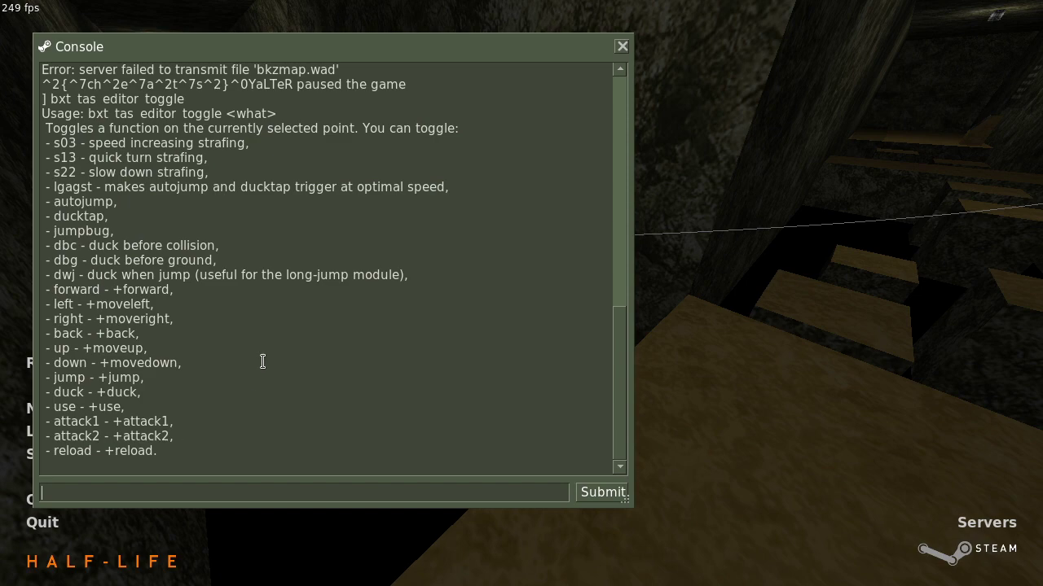
left_click_drag(51, 202, 107, 218)
left_click(55, 218)
key("grave")
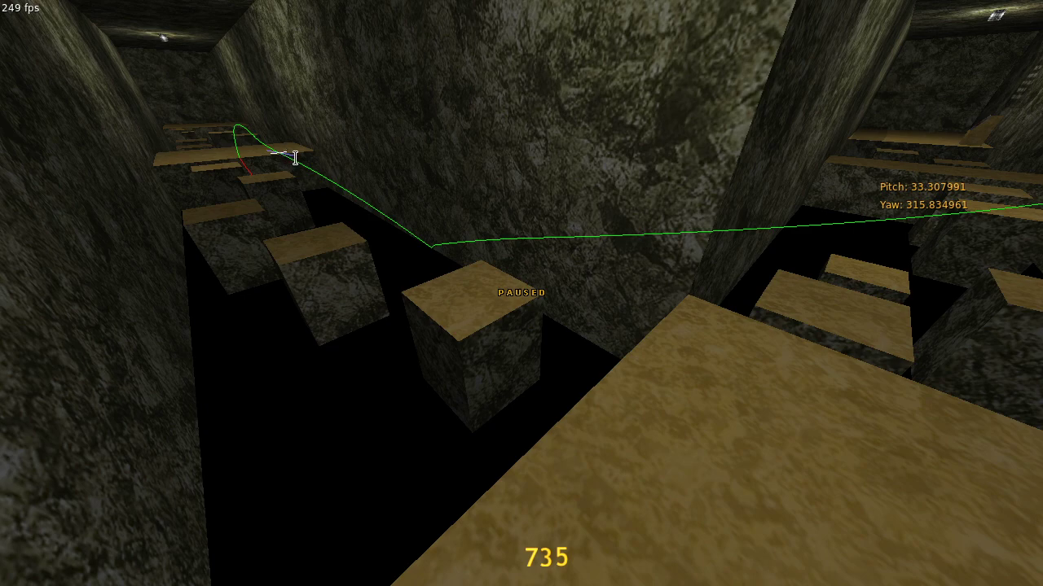
Step: Try out different functions on the selected path point around the corridor corner
key("z")
key("Delete")
key("s")
key("d")
key("w")
key("a")
key("w")
key("a")
key("s")
key("d")
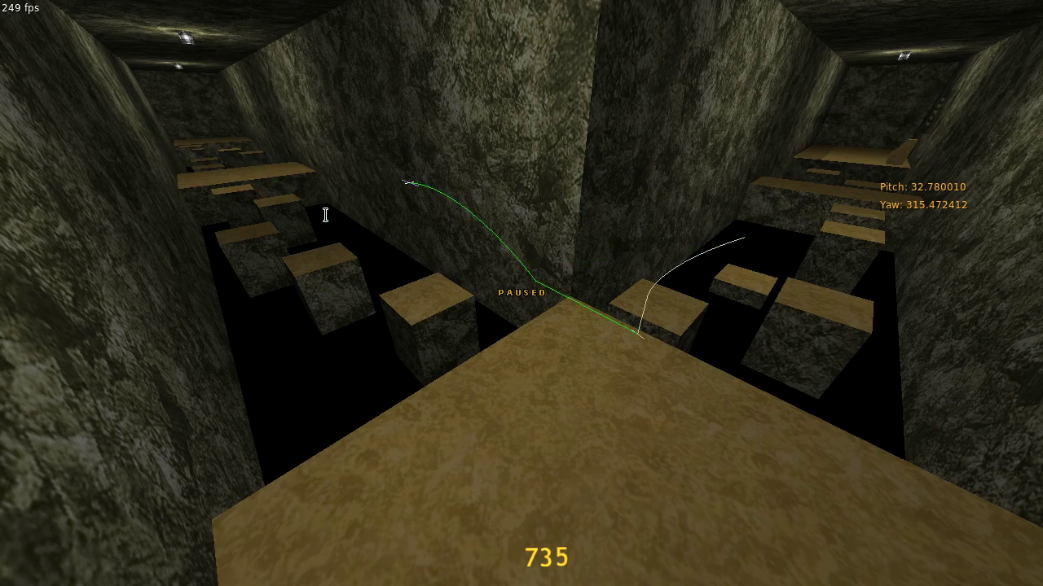
left_click_drag(325, 214, 440, 250)
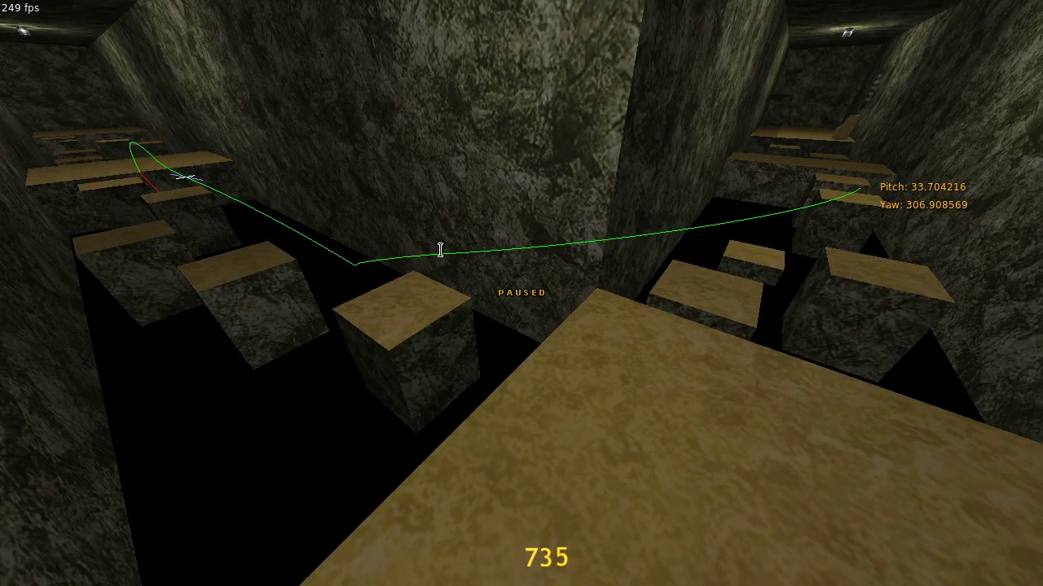
key("grave")
type("bxt tas")
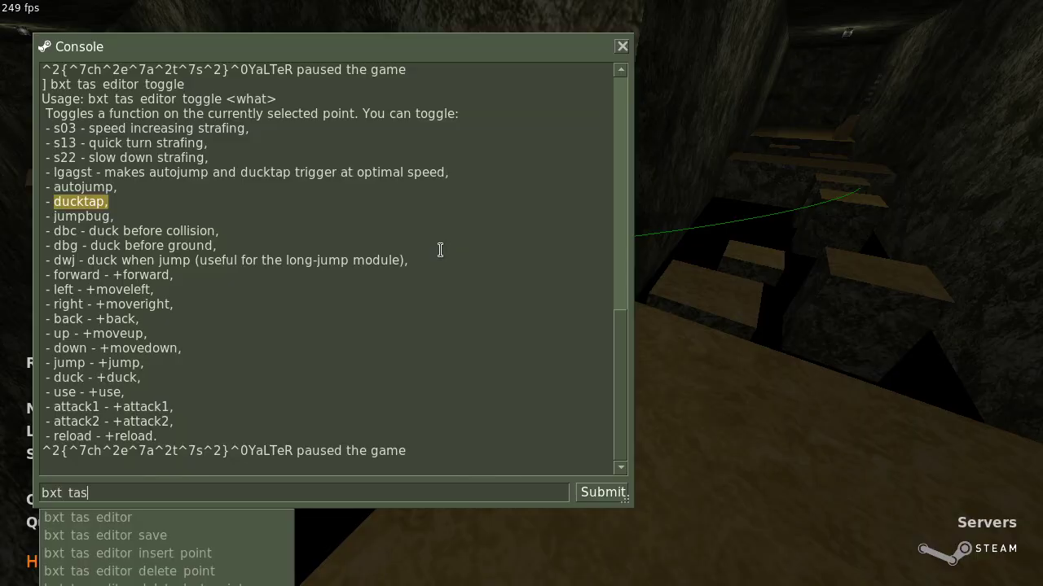
type(" editor in")
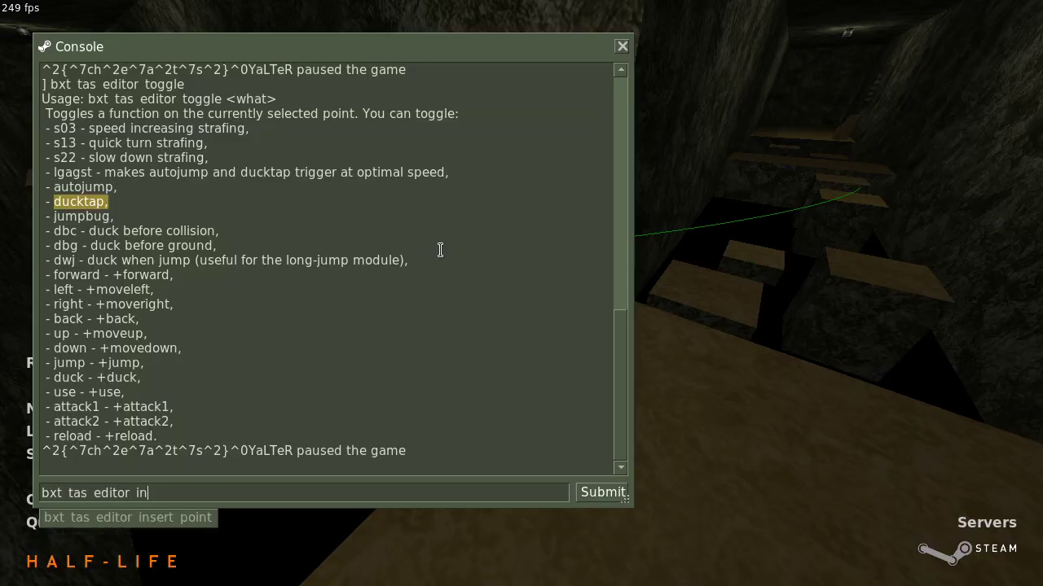
key("BackSpace")
key("BackSpace")
type("del")
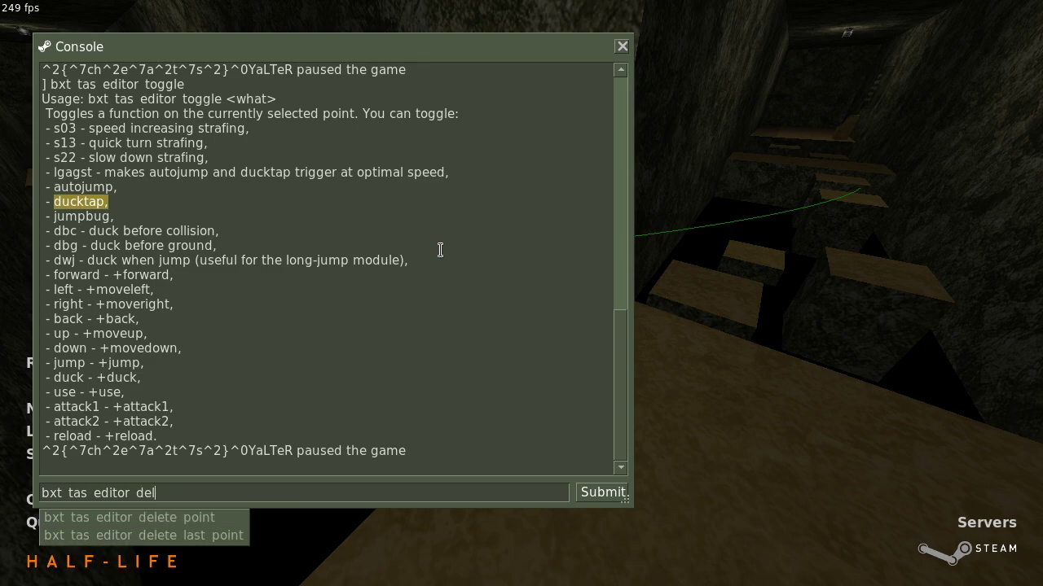
key("ctrl+a")
key("BackSpace")
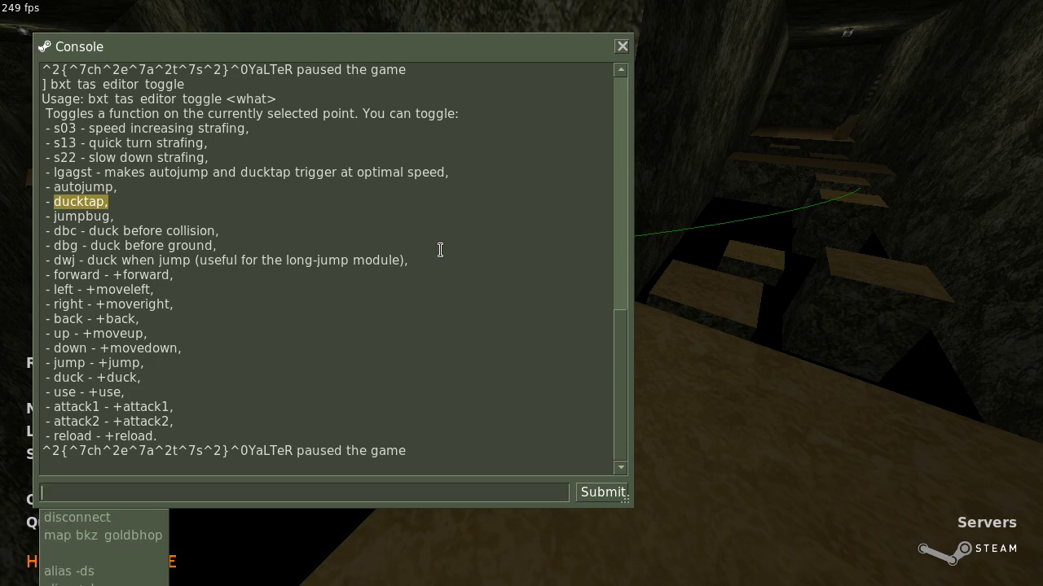
key("grave")
Step: Insert path points along the segment before the corner and delete the surplus one
mouse_move(521, 293)
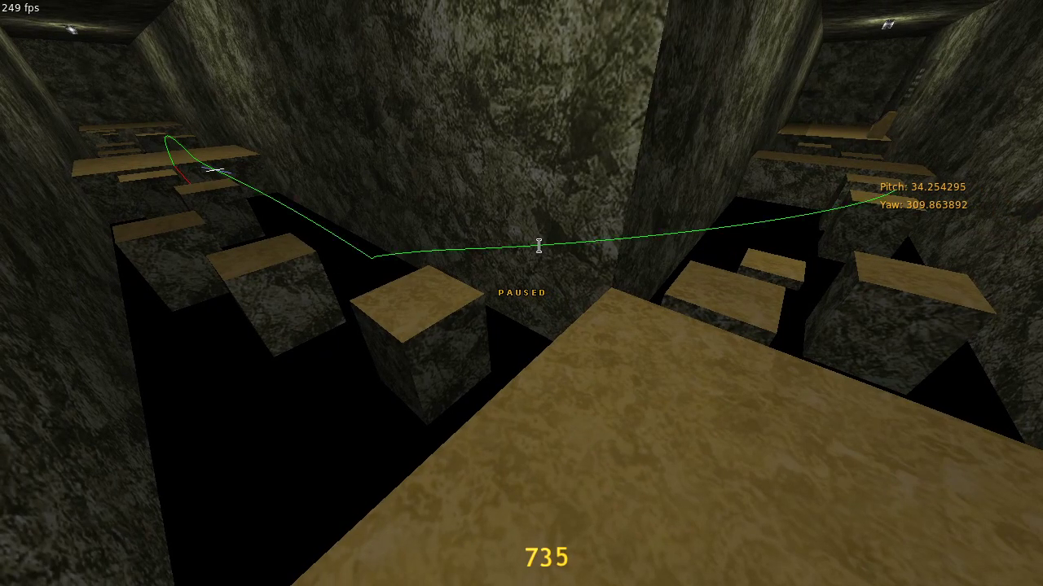
left_click(539, 246)
left_click_drag(387, 236, 545, 239)
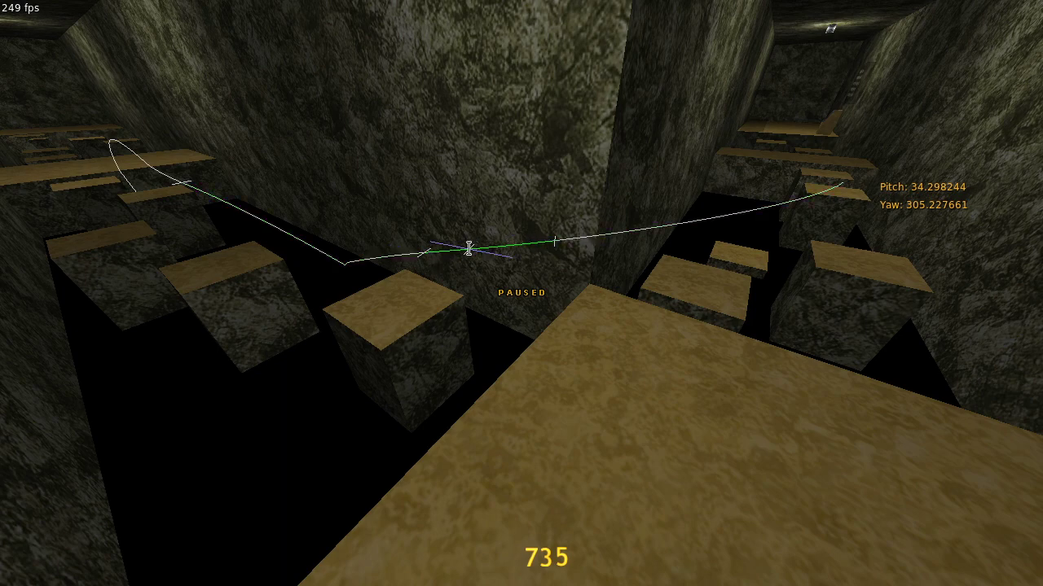
scroll(469, 248, "down", 3)
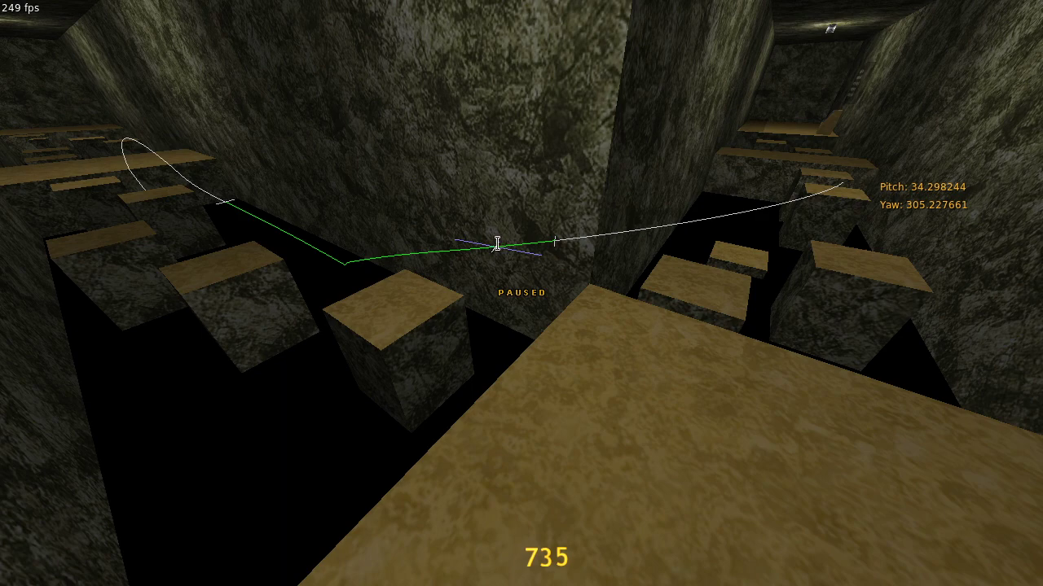
scroll(497, 243, "up", 3)
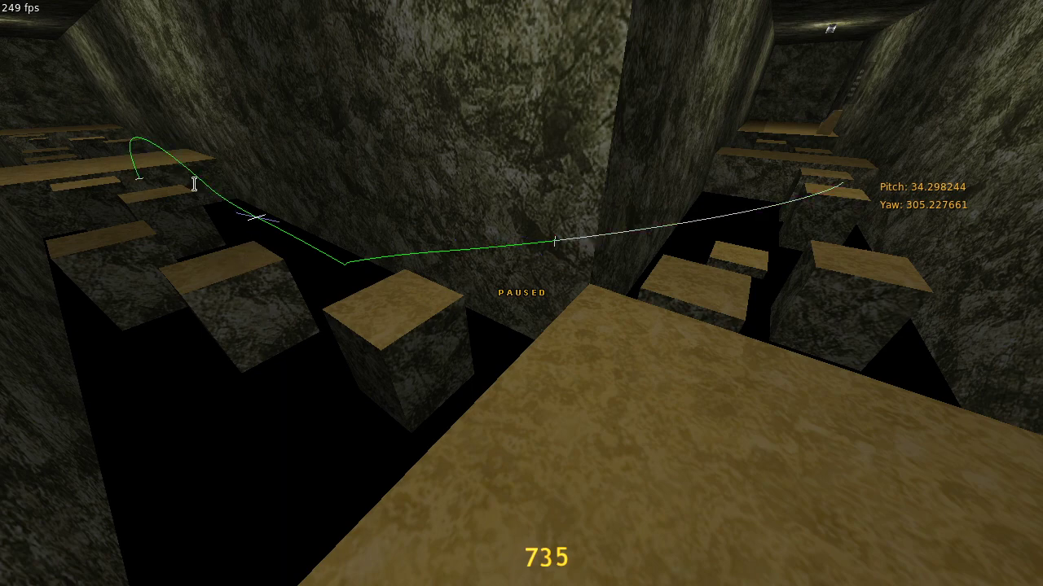
Step: Reposition the path point past the corner so the path curves down ahead of the wide platform
mouse_move(185, 180)
left_mouse_down()
mouse_move(89, 136)
mouse_move(217, 257)
left_mouse_up()
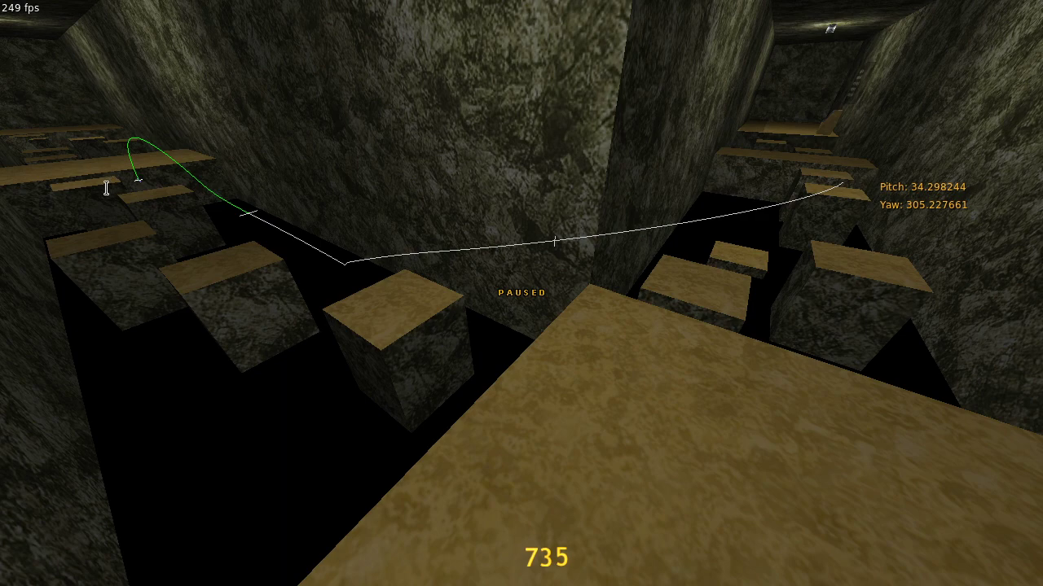
left_click_drag(106, 188, 96, 194)
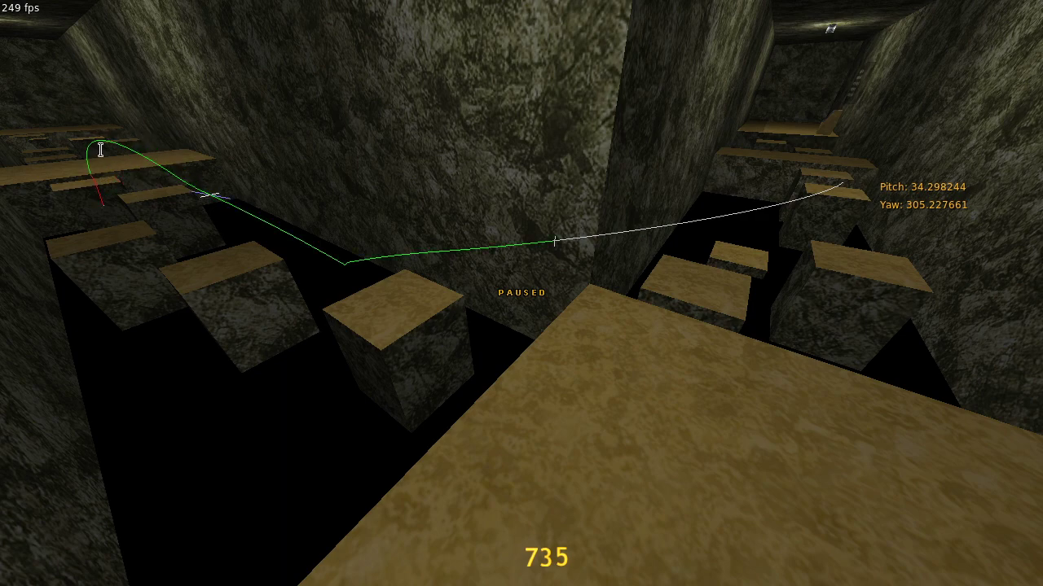
left_click_drag(177, 175, 200, 164)
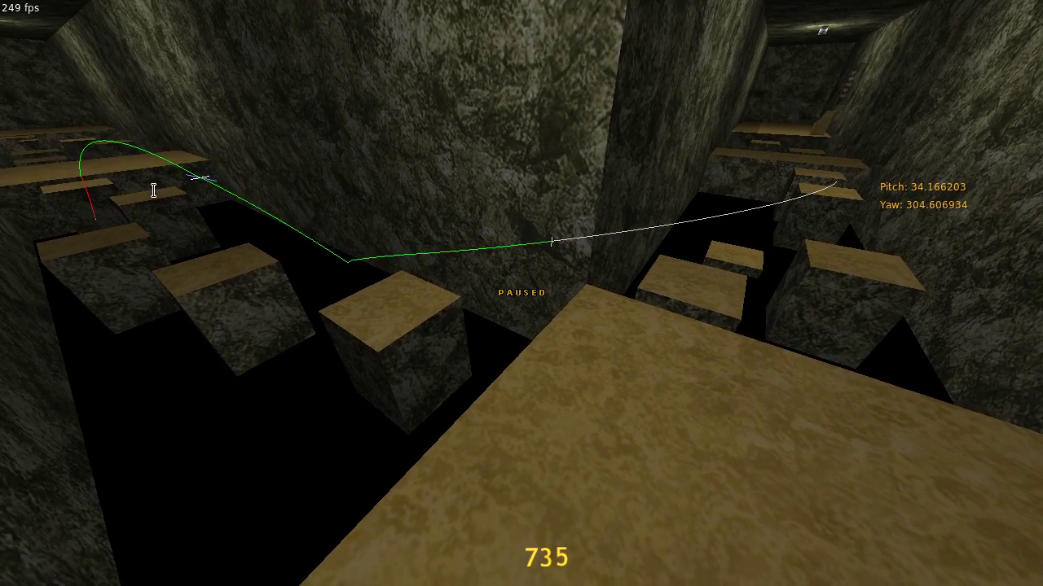
Step: Return to edit mode, set and save the run point past the corner, and replay the script up to it
key("1")
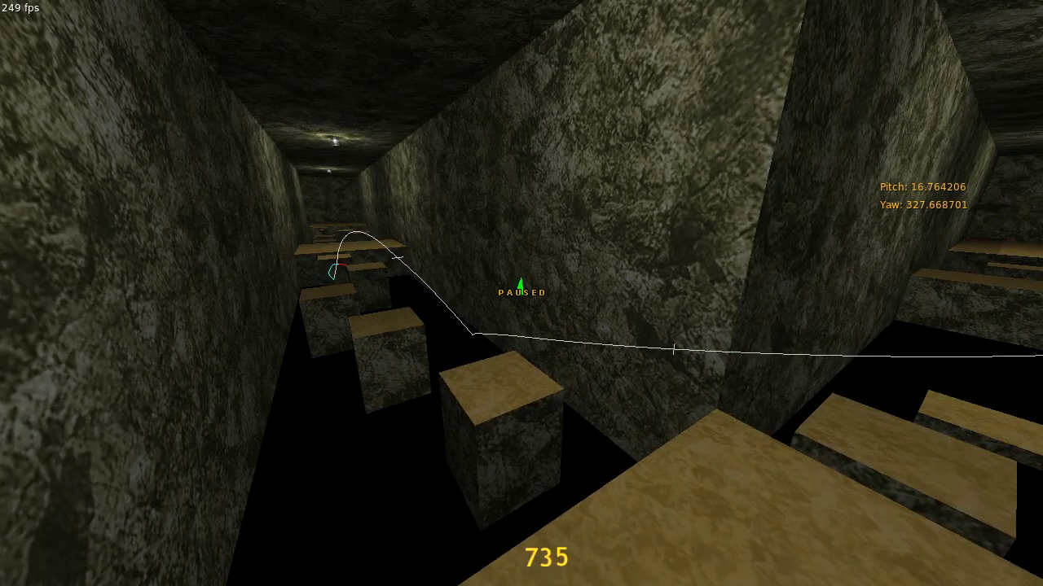
key("1")
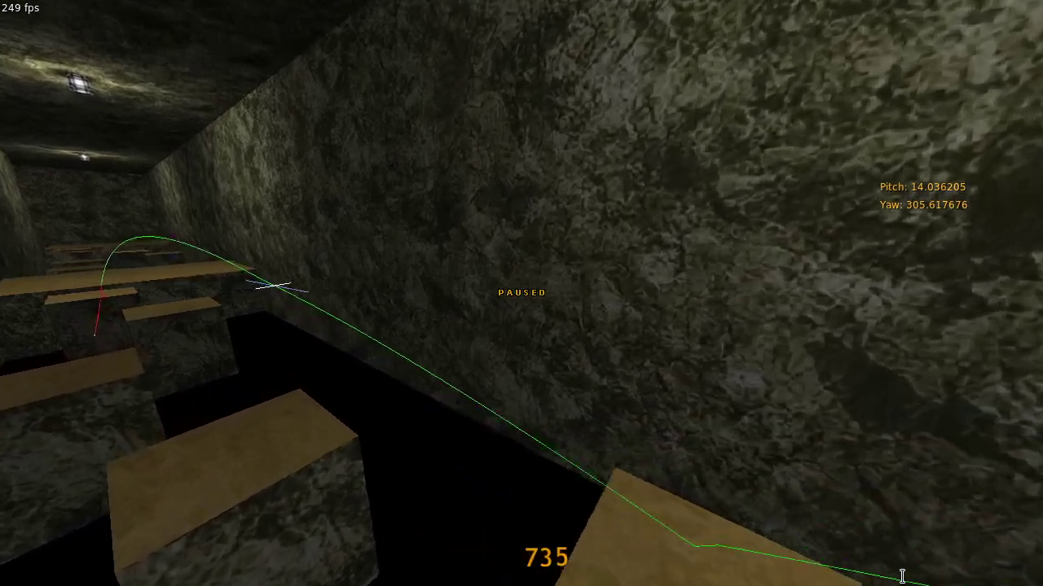
key("s")
key("d")
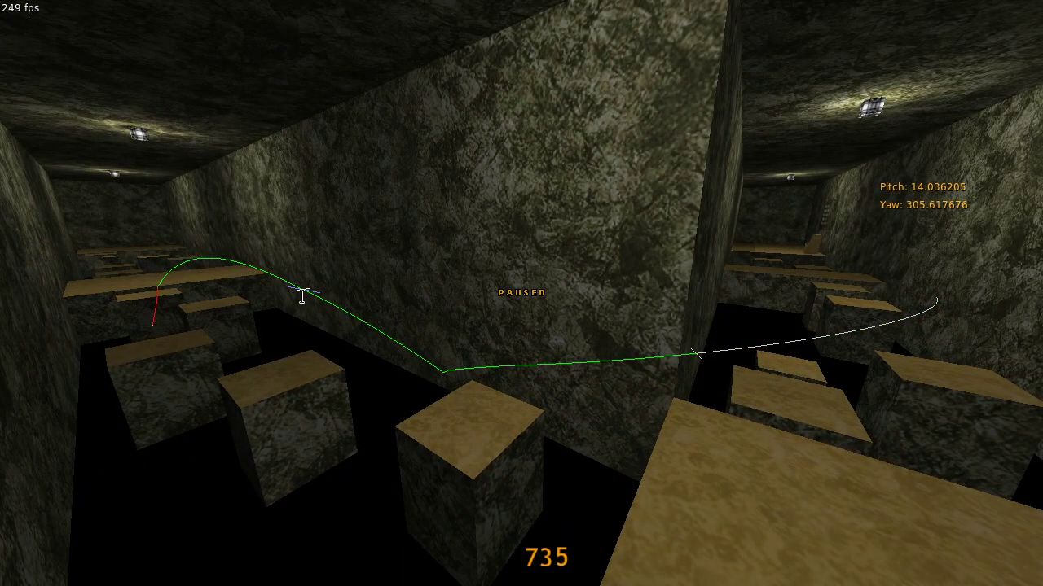
key("r")
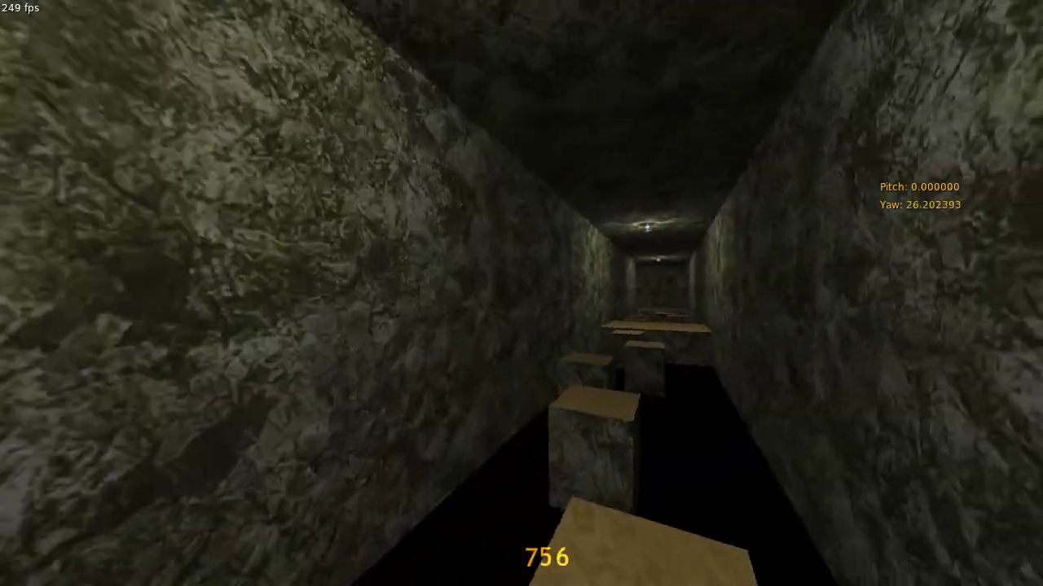
key("space")
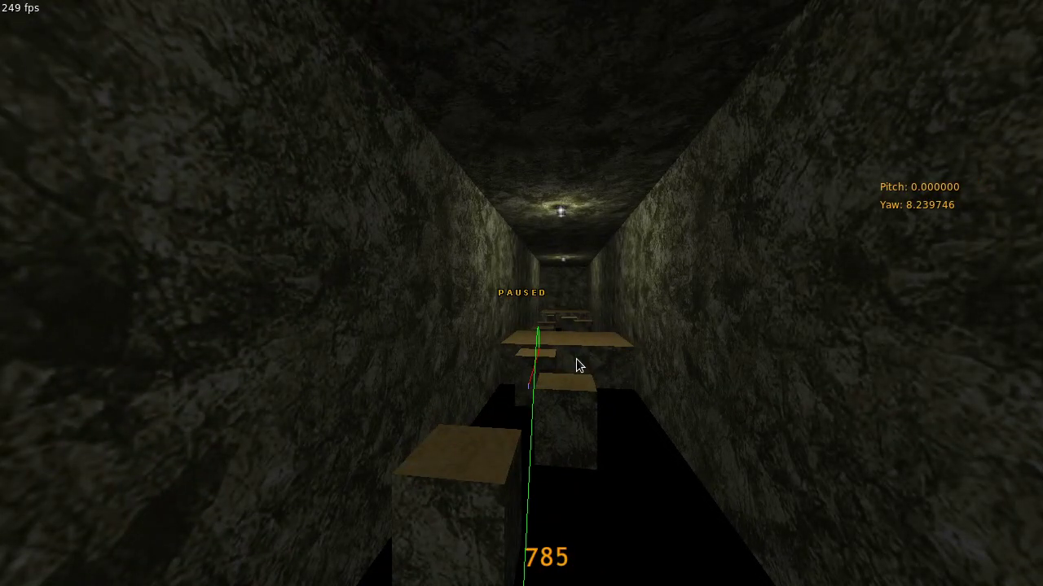
Step: Move the game window off the goldbhop.hltas text and highlight the script's frame lines down to the 4.661491 line
key("Escape")
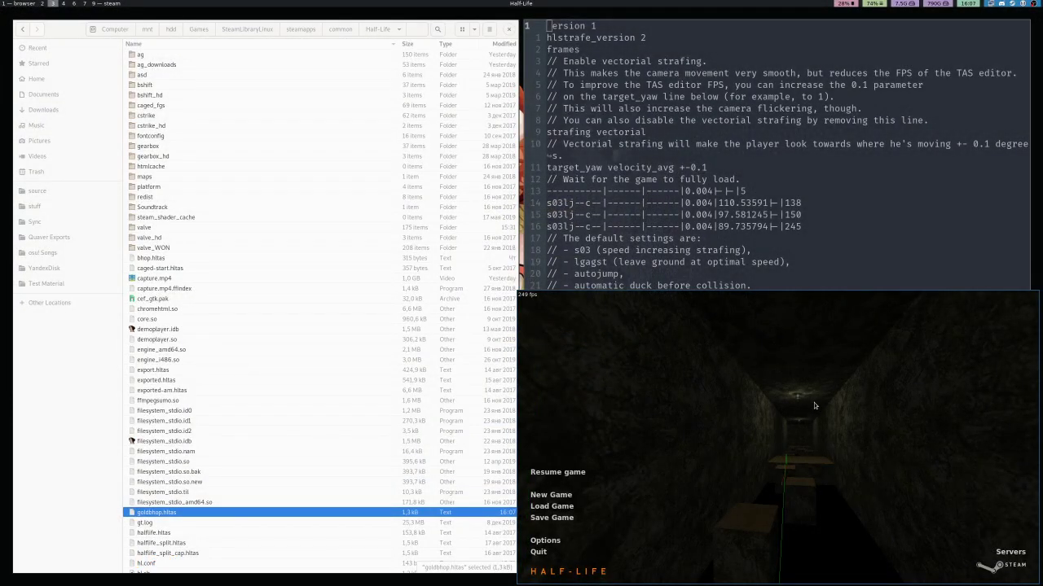
left_click_drag(814, 402, 302, 380)
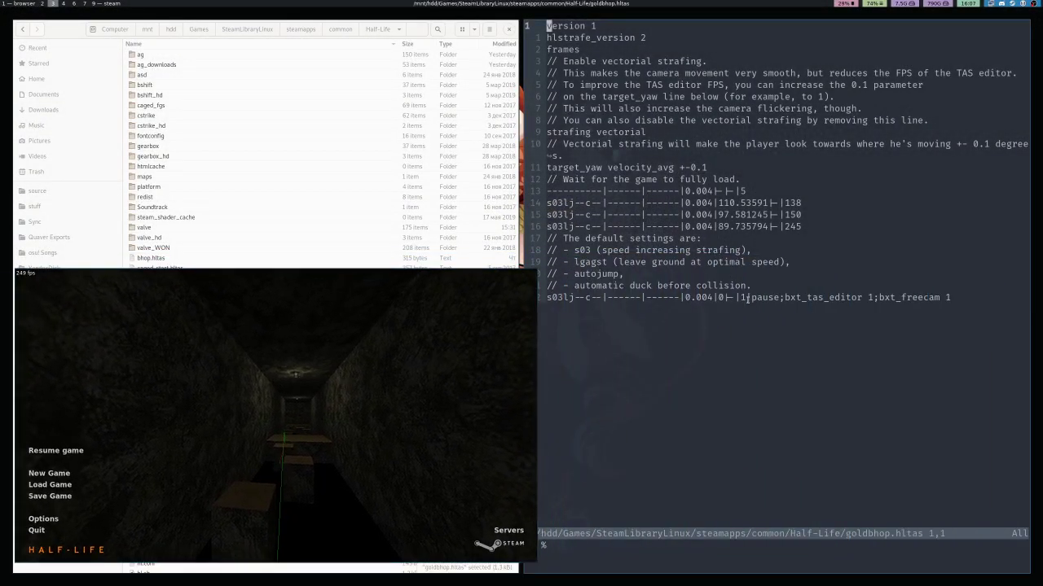
left_click(572, 203)
left_click(658, 204)
left_click_drag(593, 204, 740, 263)
key("j")
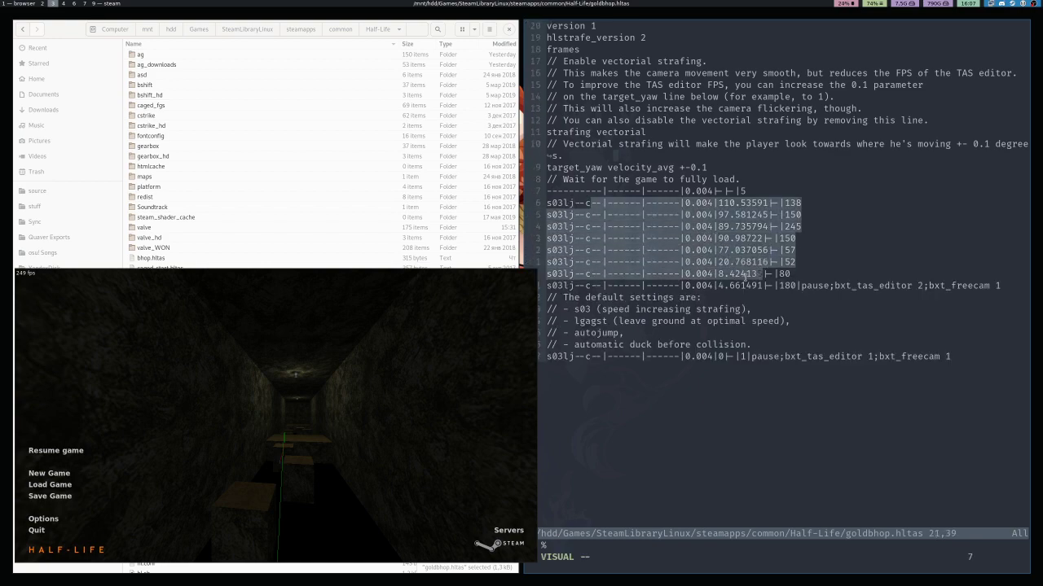
key("j")
key("Escape")
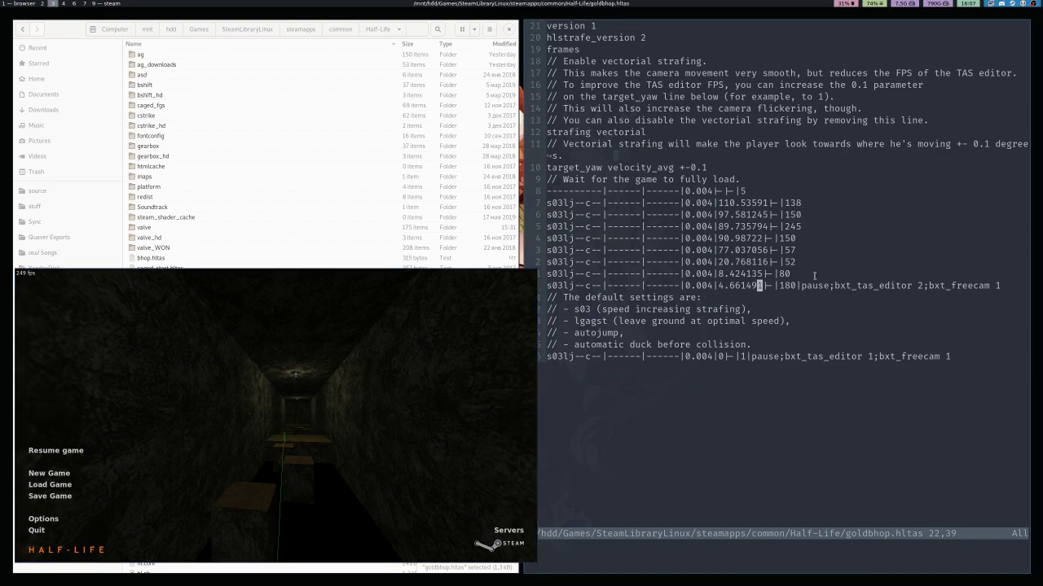
Step: Move the "pause;bxt_tas_editor 2;bxt_freecam 1" command from the 4.661491 line to the end of the 90.98722 line and save the script
key("w")
key("w")
key("w")
key("shift+d")
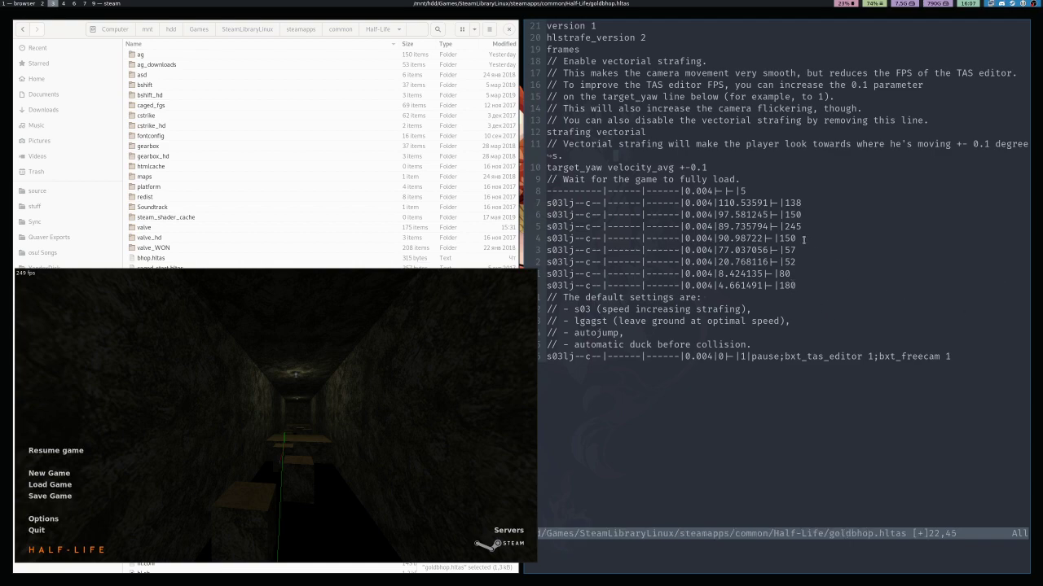
key("k")
key("k")
key("k")
key("k")
type("p:w")
key("Return")
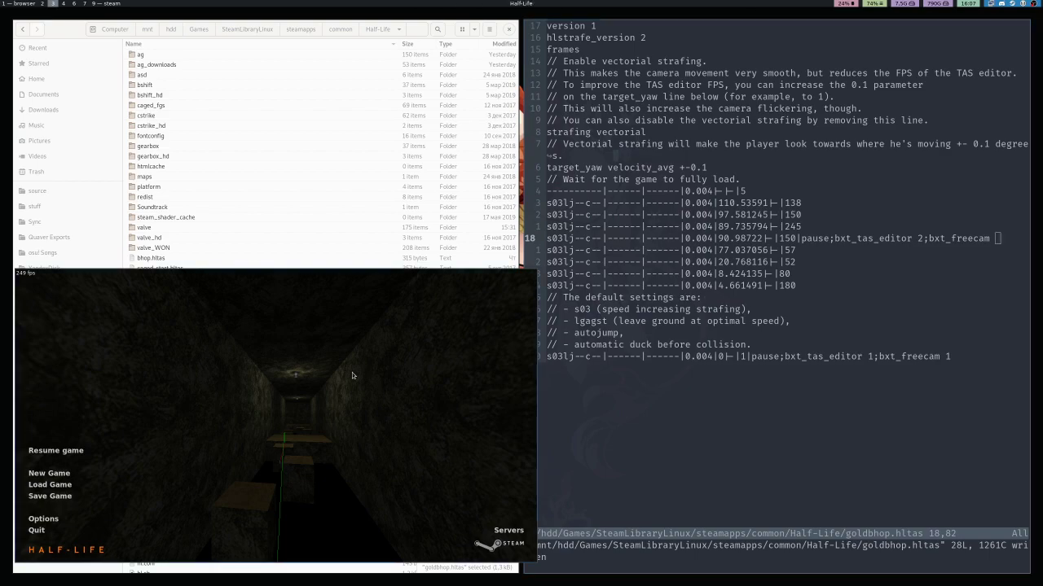
Step: Replay the script in Half-Life up to the relocated run point and inspect the path around the corridor corner
key("Escape")
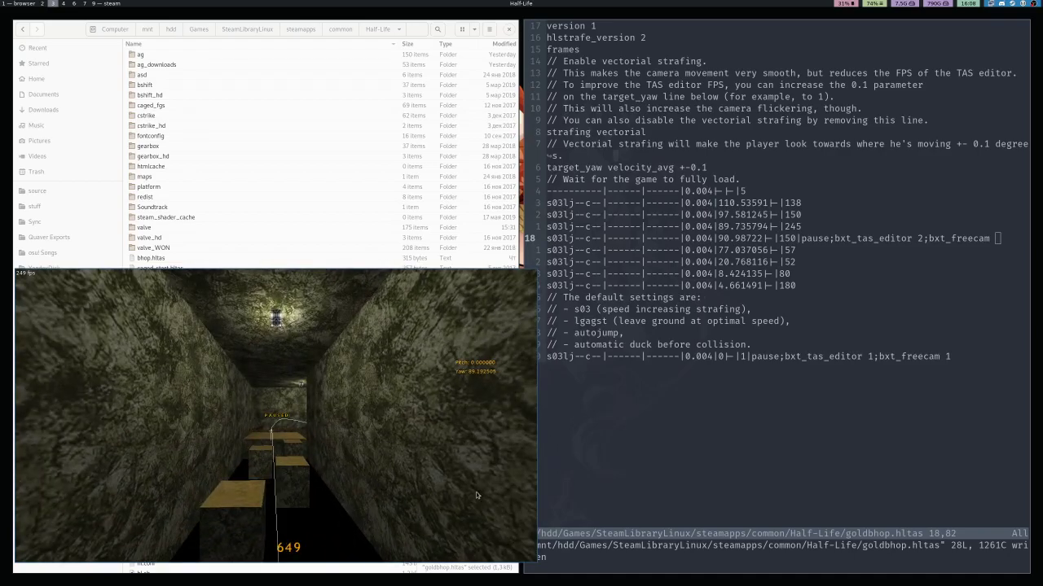
key("s")
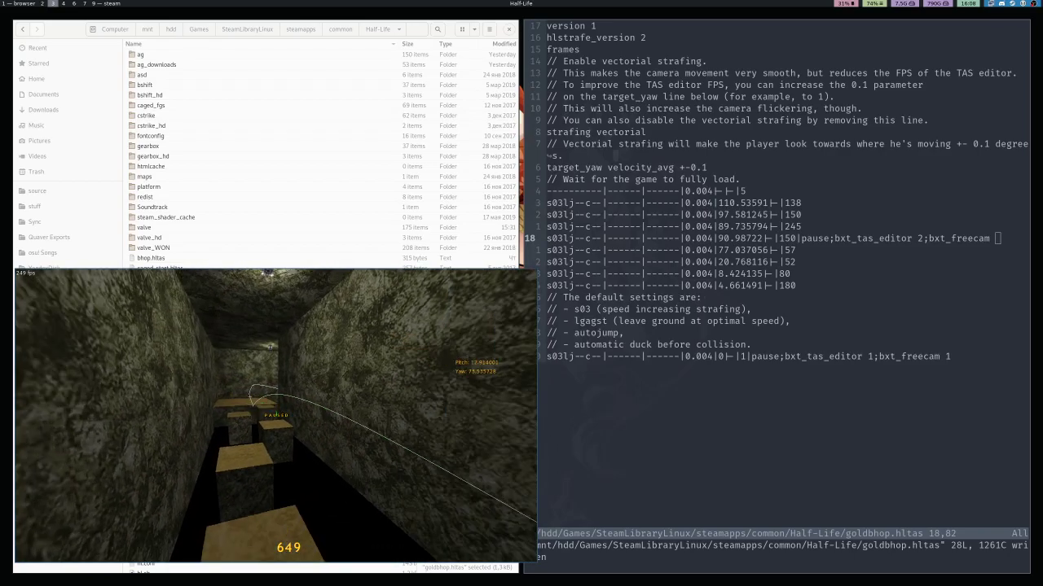
key("s")
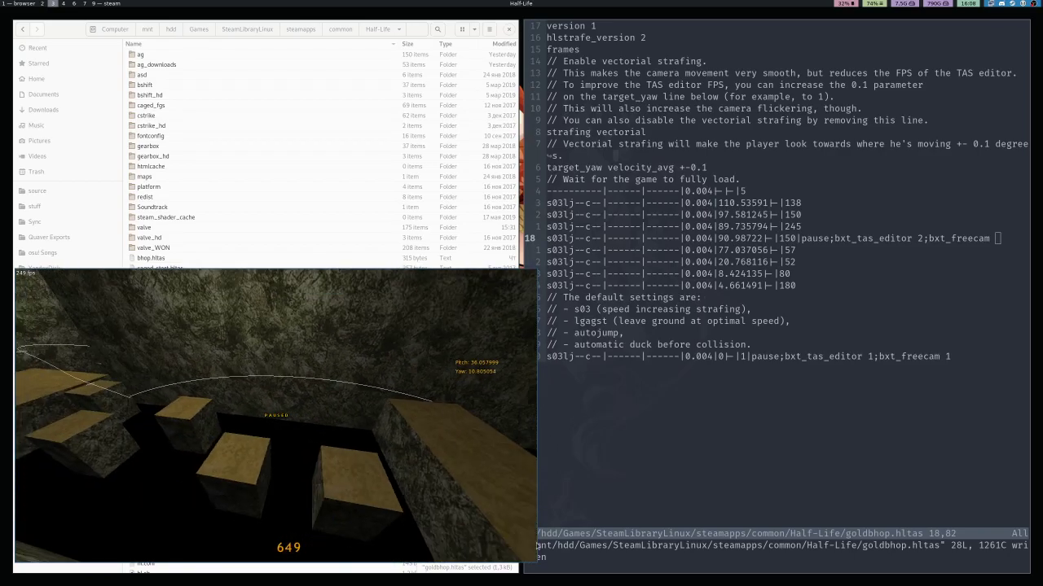
key("a")
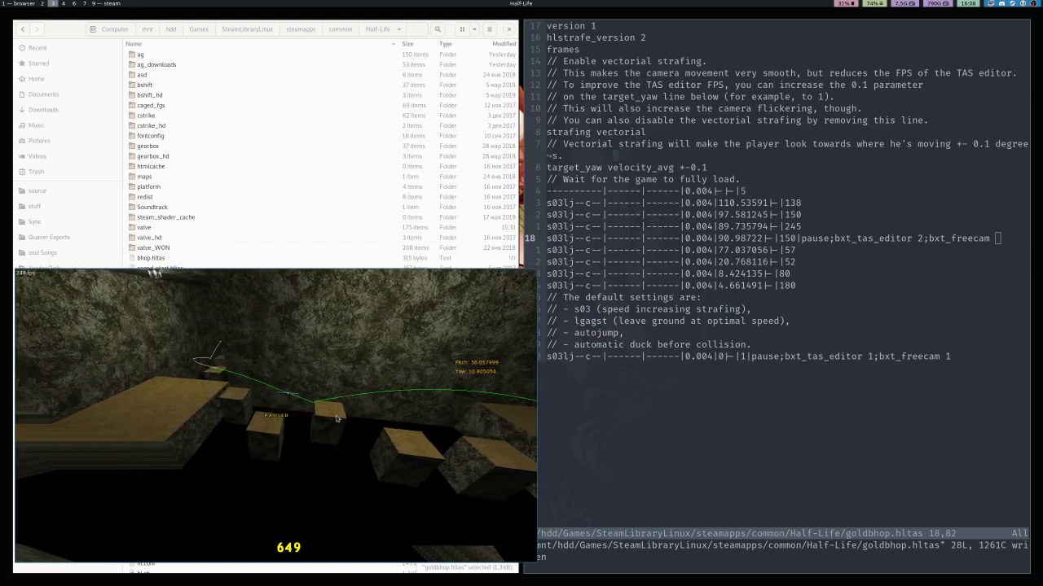
key("a")
key("d")
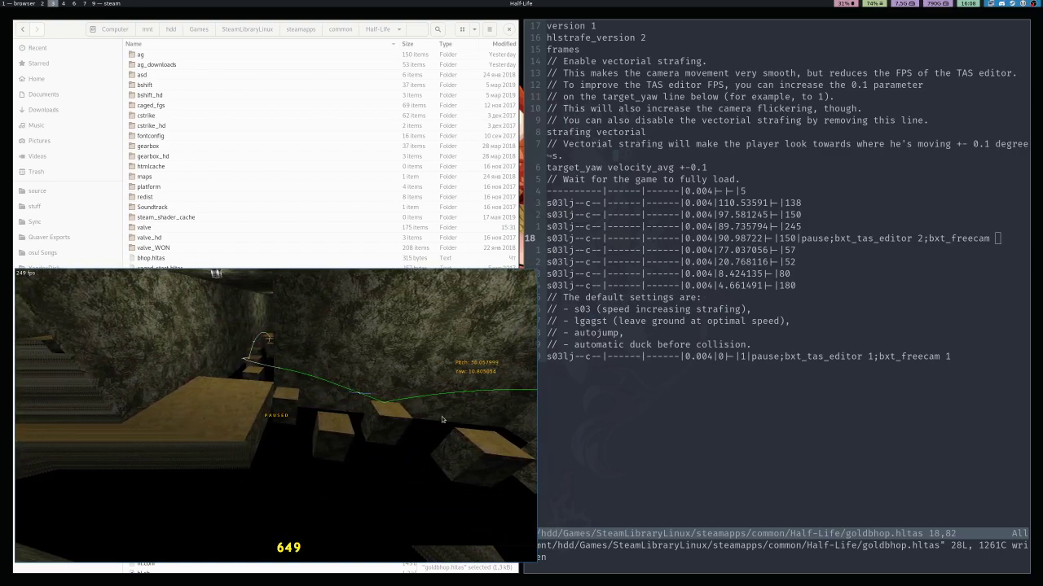
key("d")
key("d")
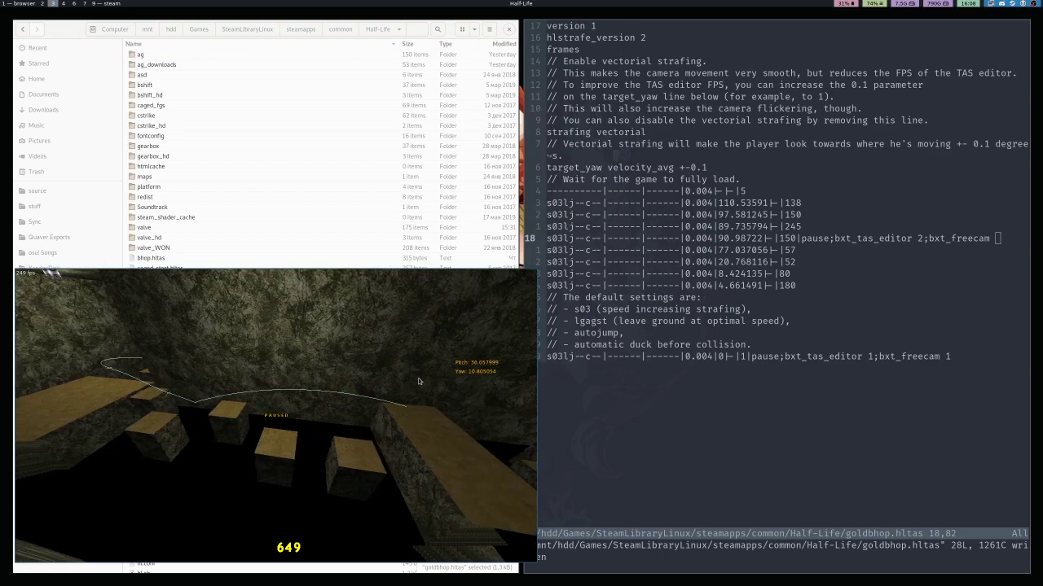
key("Escape")
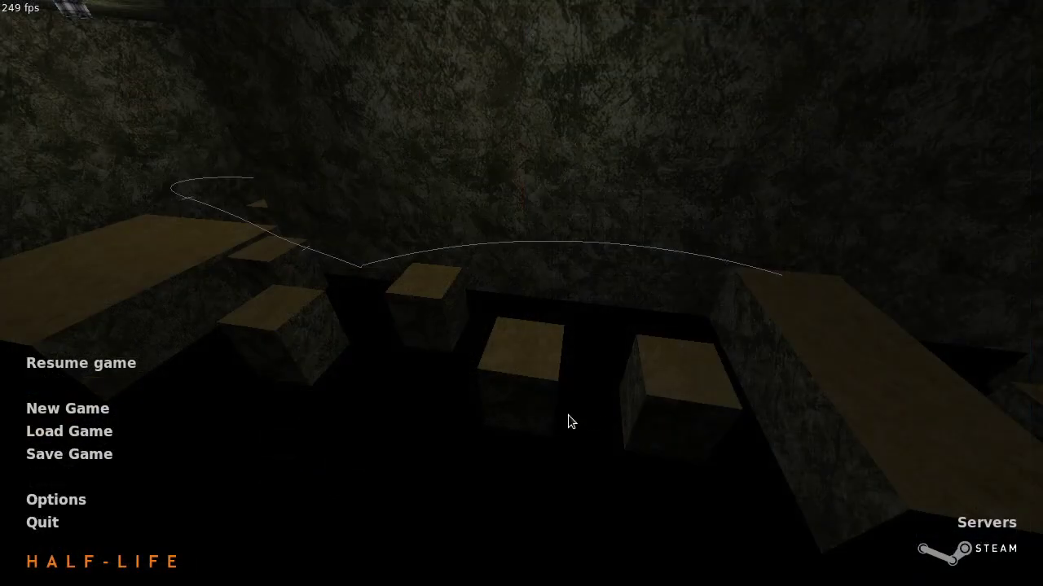
Step: Resume the game and fly the free camera through the corridor to examine the path over the blocks and platforms
key("Escape")
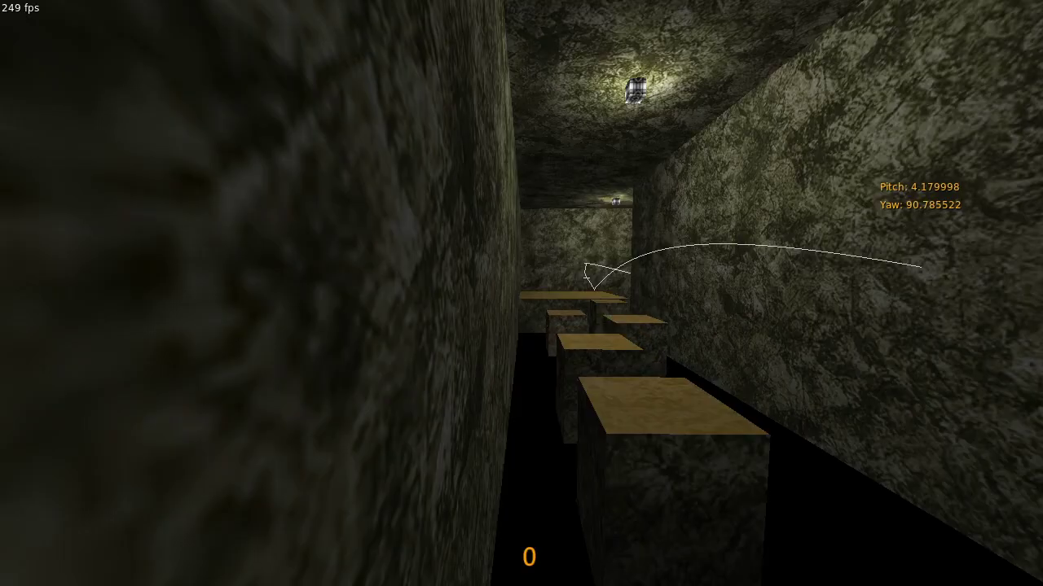
key("d")
key("a")
key("d")
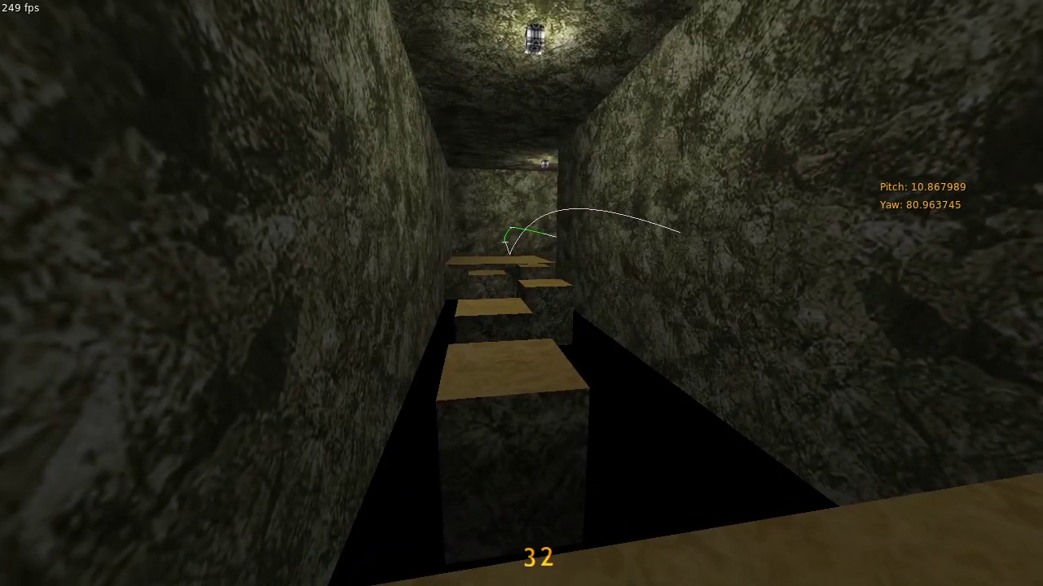
key("a")
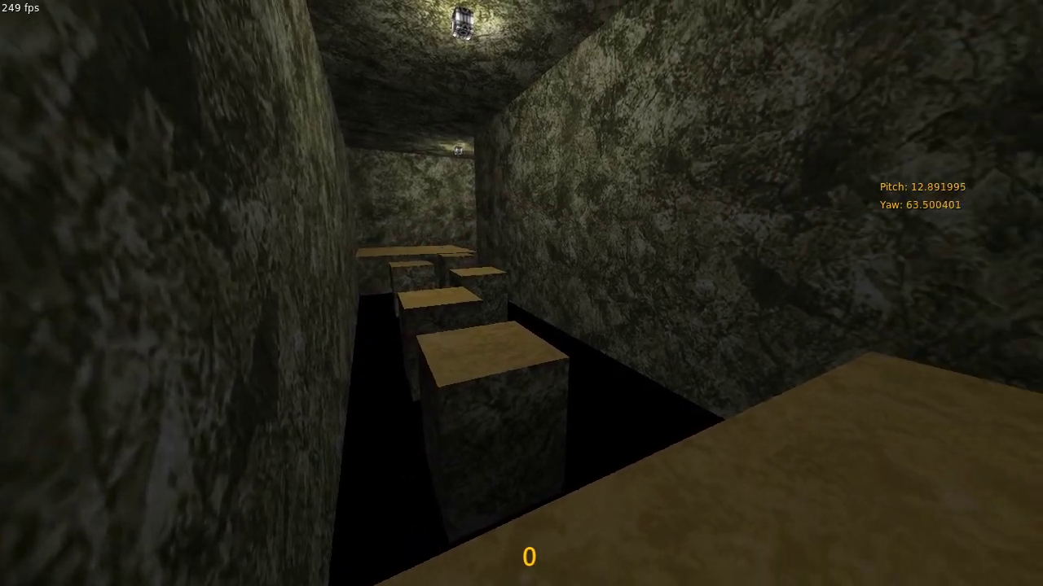
key("a")
key("a")
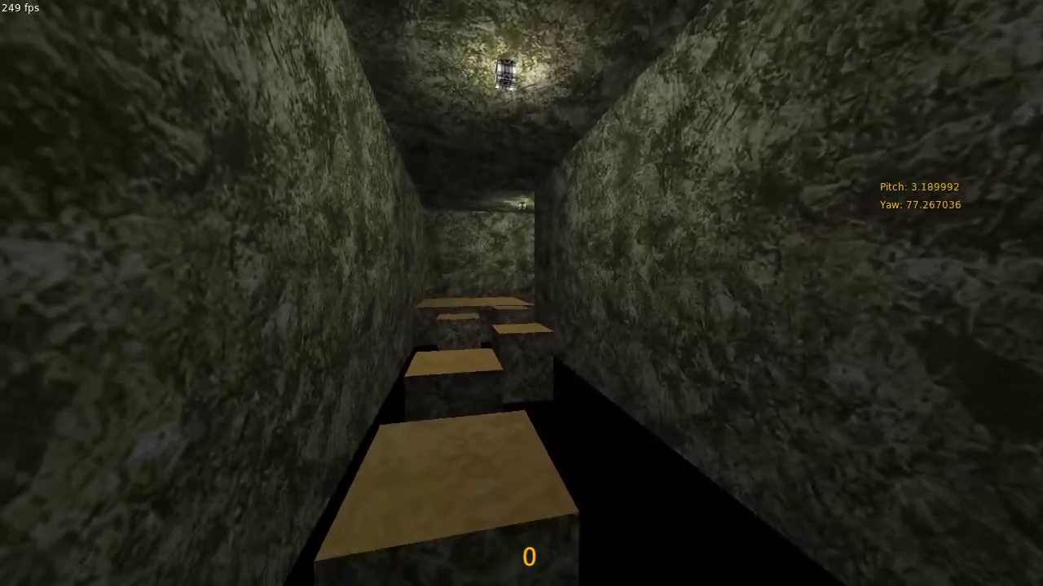
key("w")
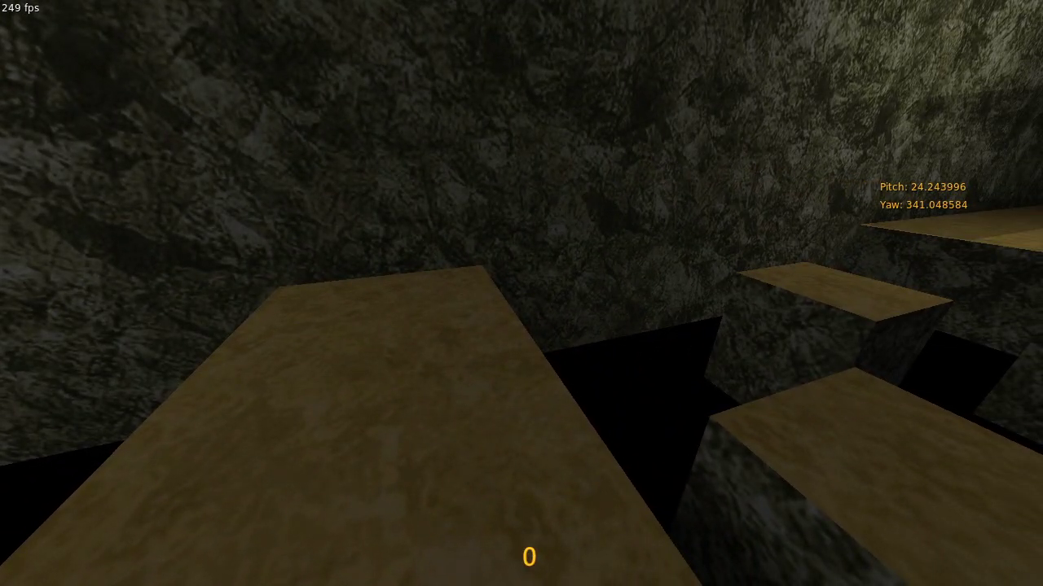
key("Escape")
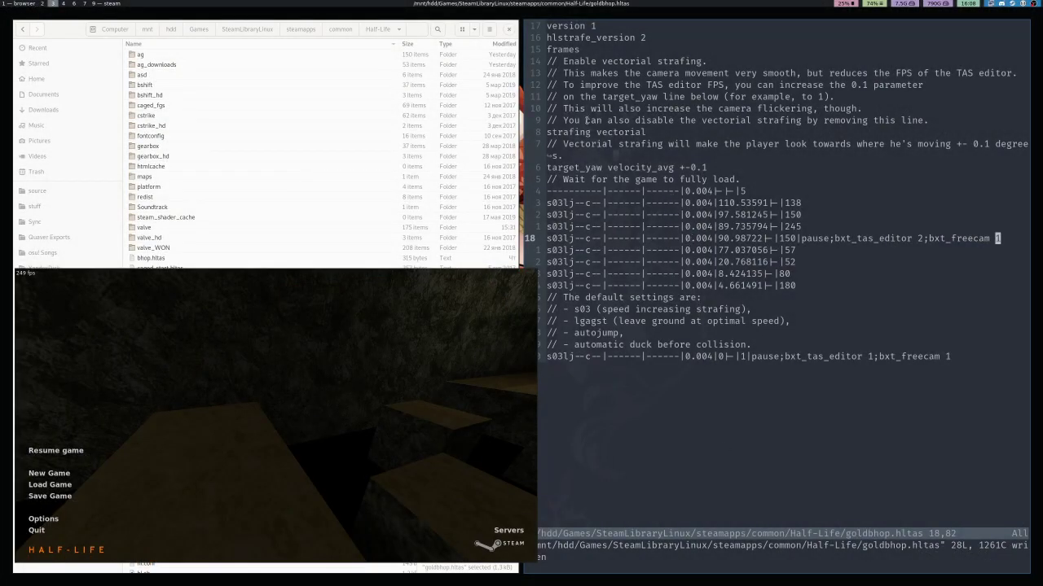
Step: Delete the "strafing vectorial" line from the goldbhop.hltas script
left_click(565, 132)
key("0")
key("v")
key("e")
key("e")
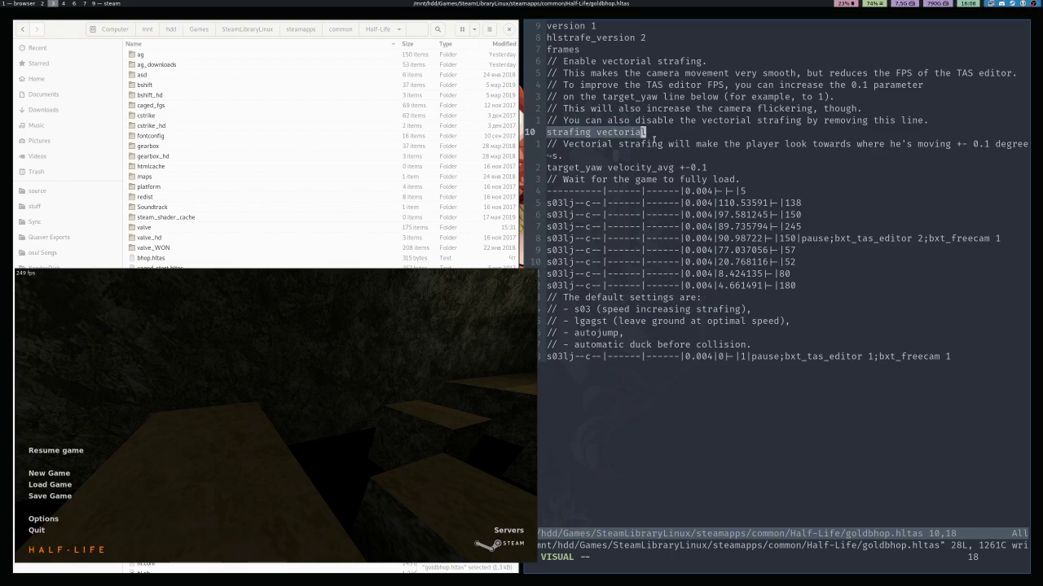
left_click(600, 134)
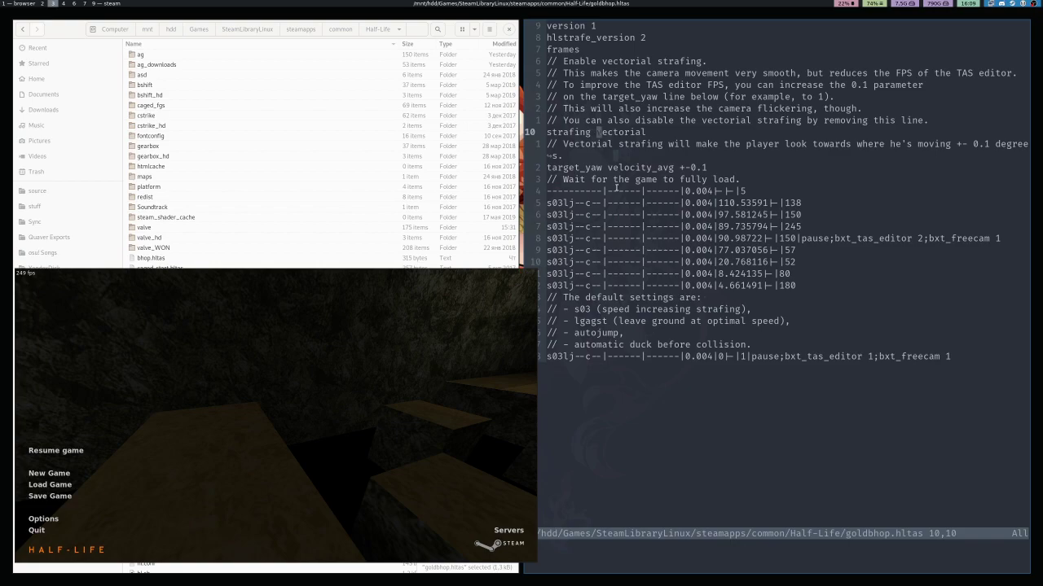
key("d")
key("d")
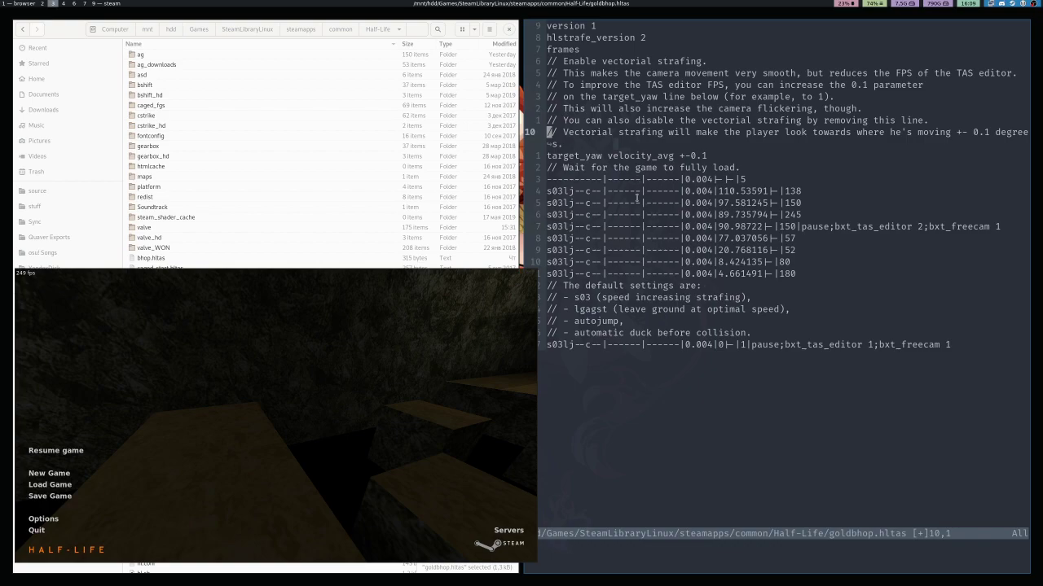
Step: Delete the frame lines from 97.581245 through 4.661491 in goldbhop.hltas and save the script
left_click(615, 203)
key("shift+v")
key("j")
key("j")
key("j")
key("j")
key("j")
key("j")
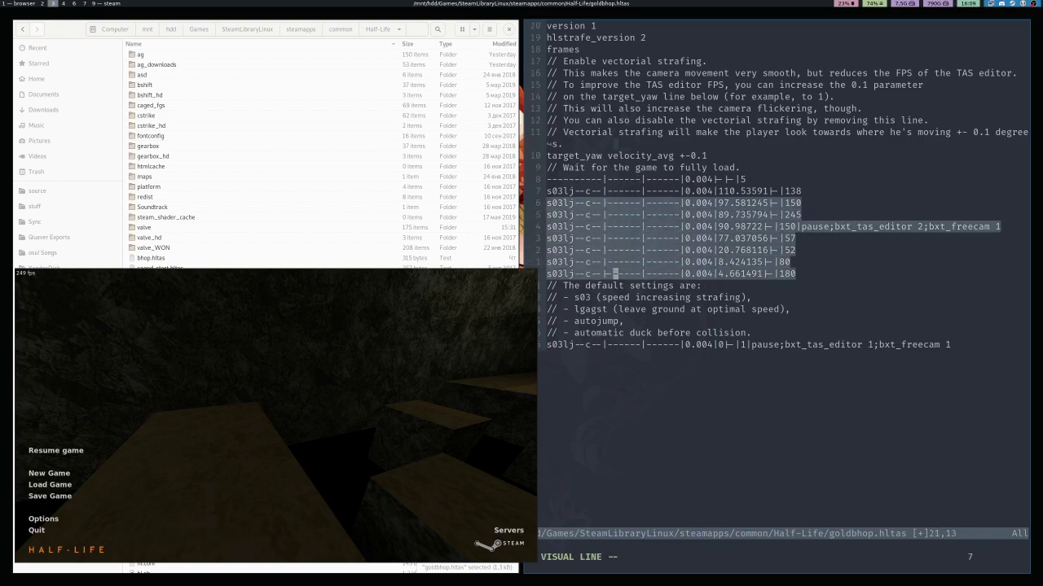
type("d:w")
key("Return")
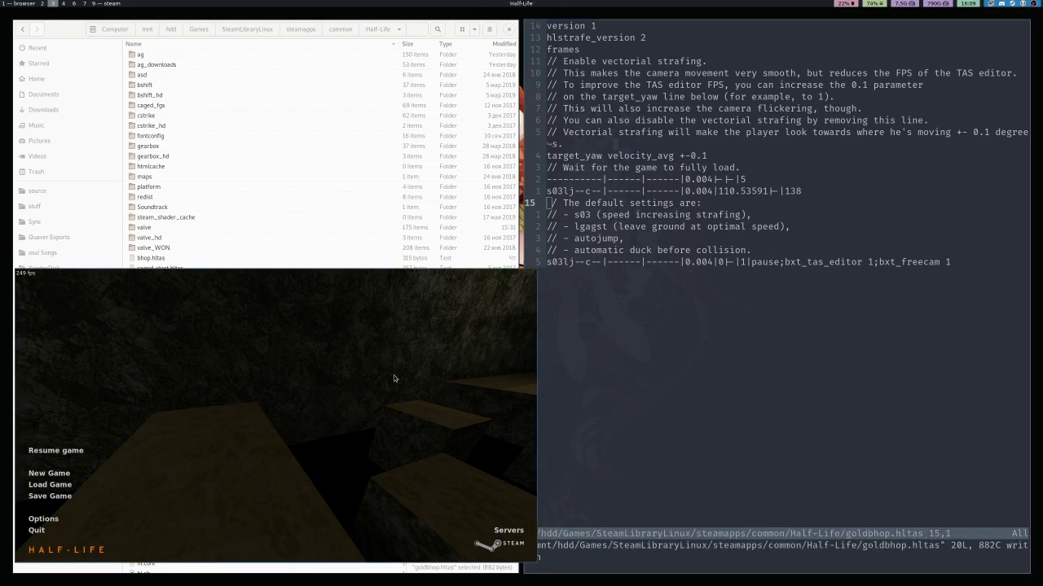
Step: Return to Half-Life, run the shortened script and lay out a new path over the corridor blocks
key("Escape")
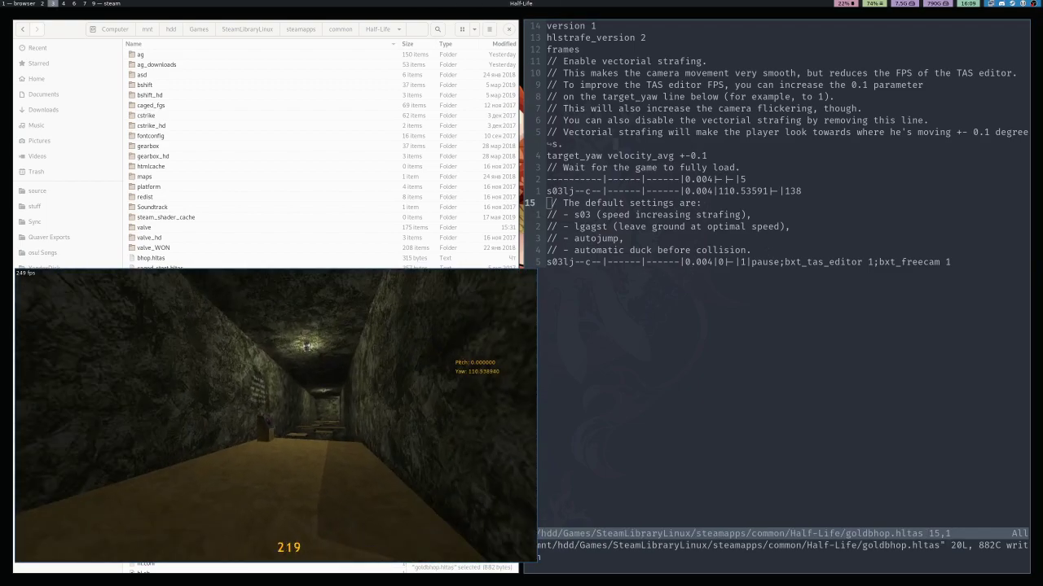
key("s")
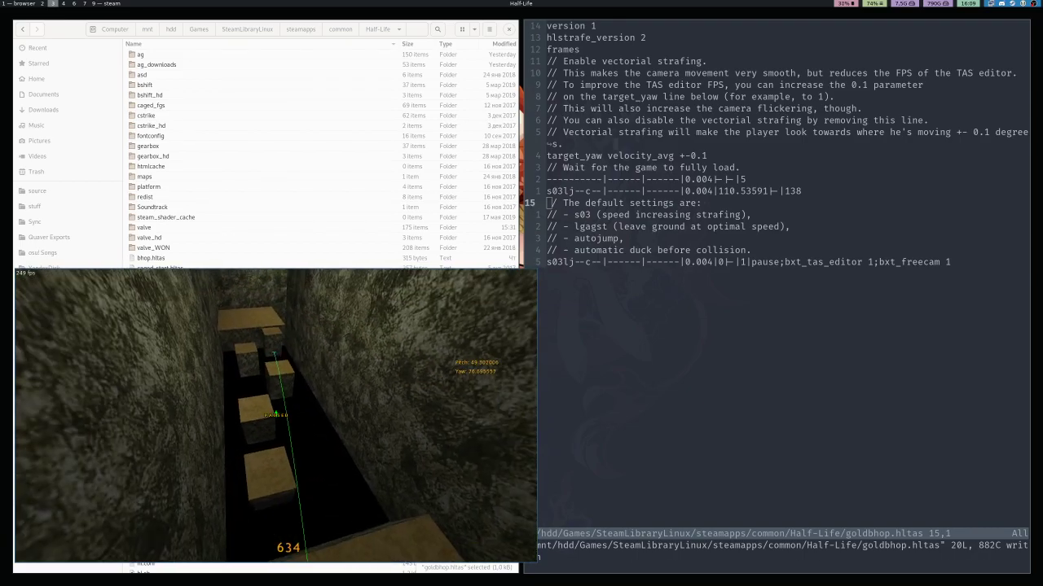
key("d")
key("w")
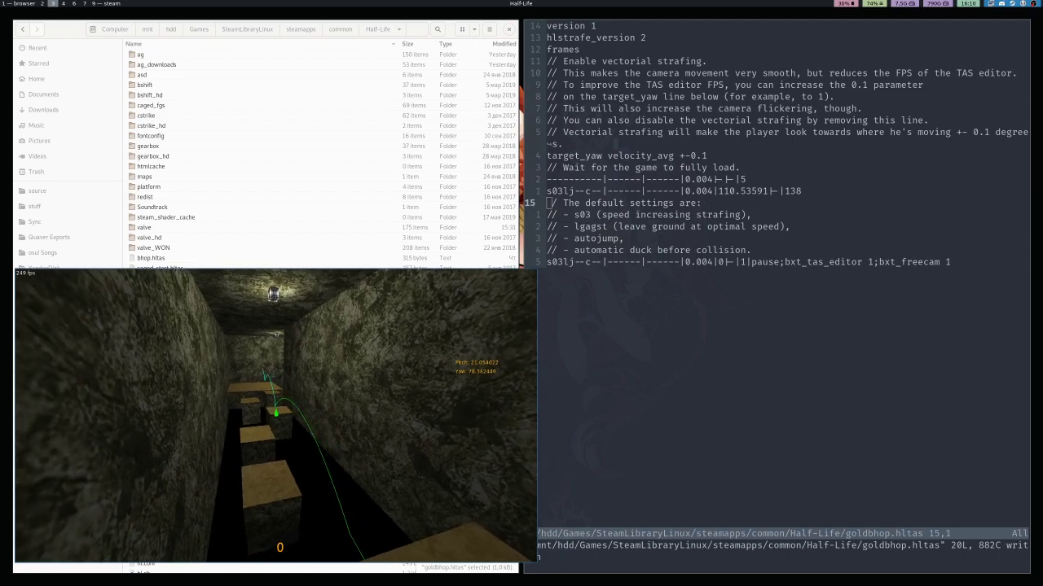
Step: Change the bxt_tas_editor_append_frames value in the console and work on the path's end at the platform edge
key("grave")
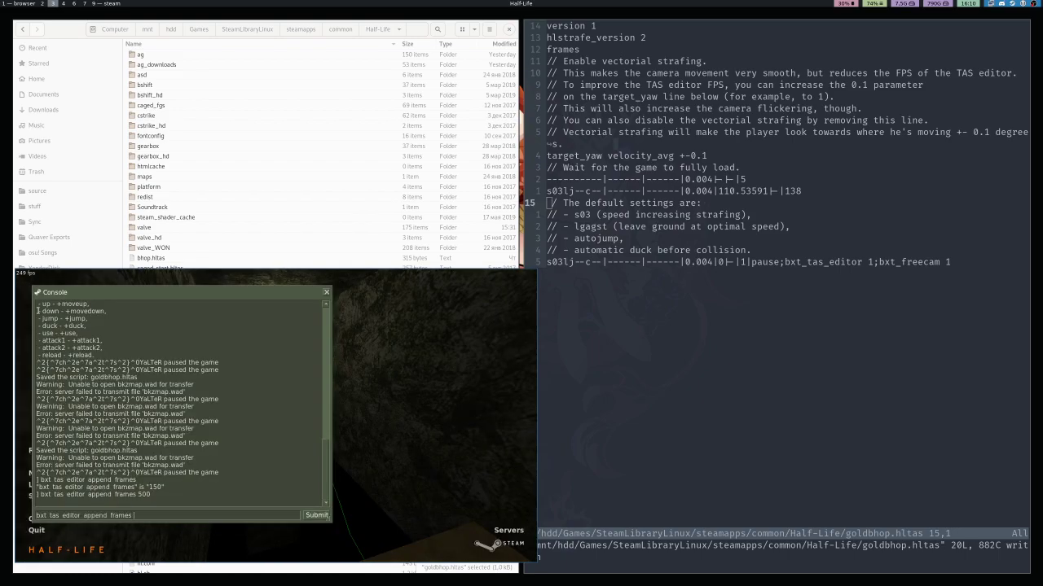
key("grave")
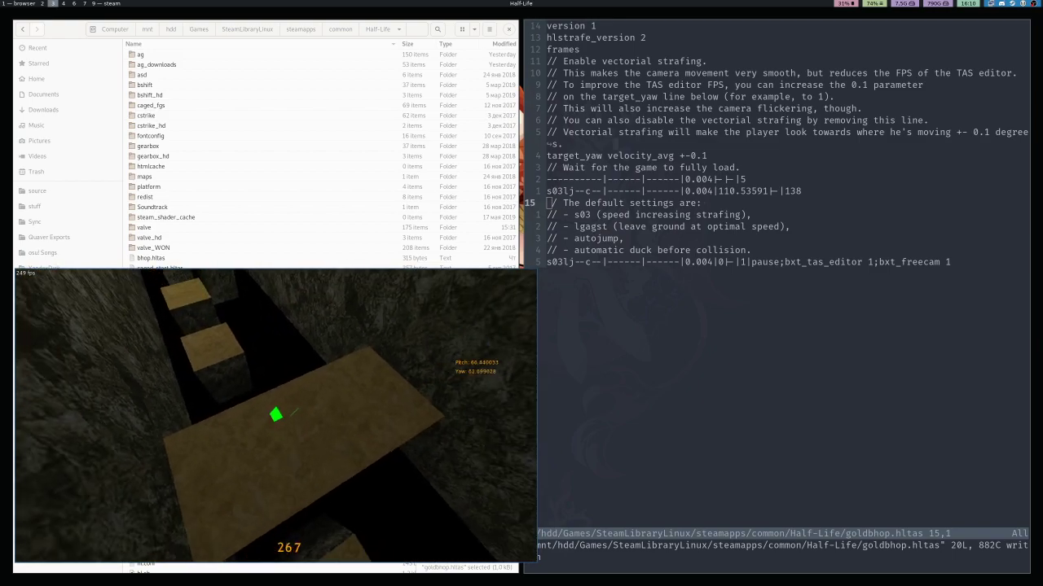
key("s")
key("w")
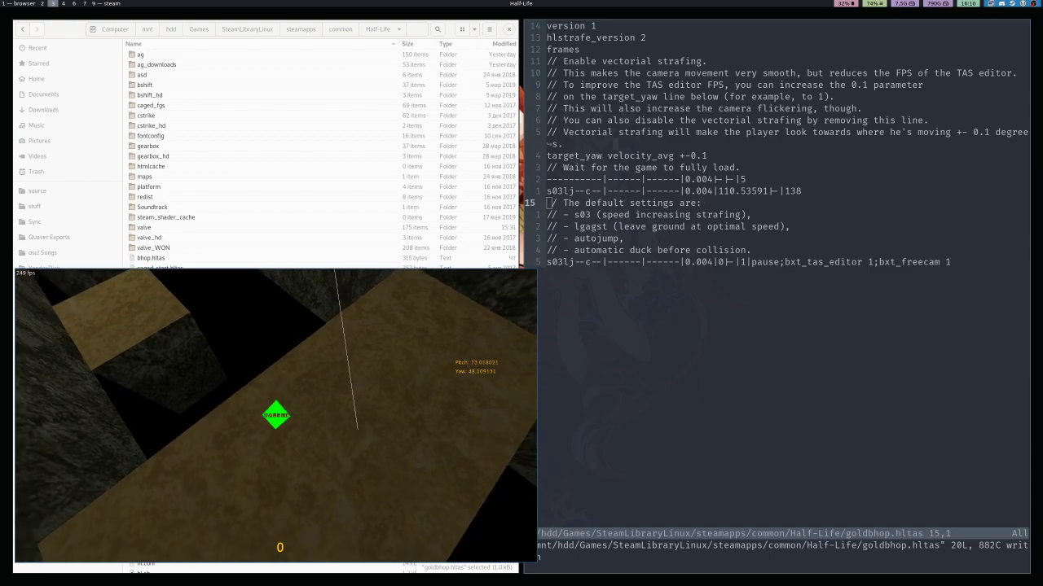
key("s")
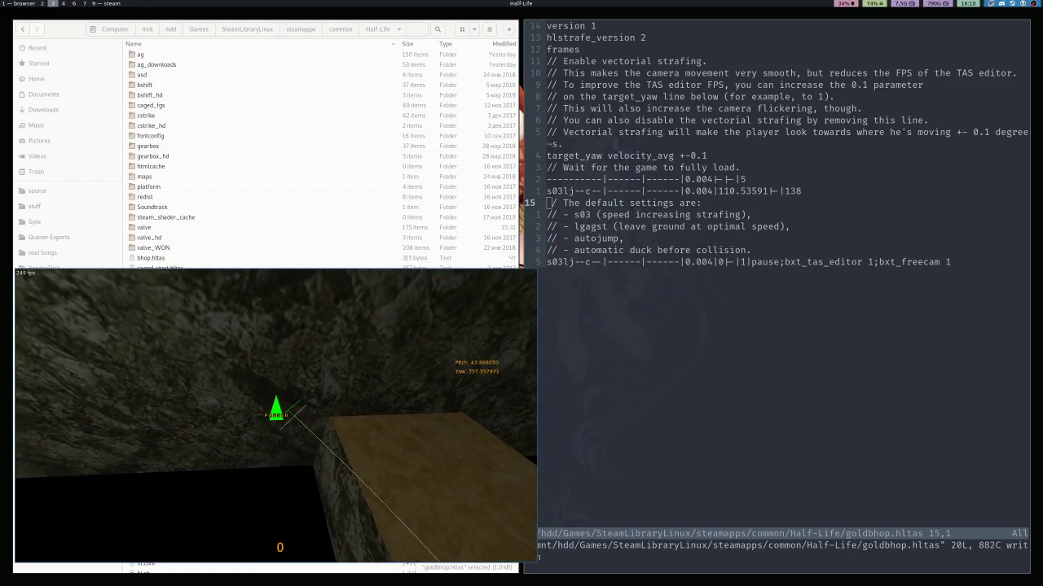
key("w")
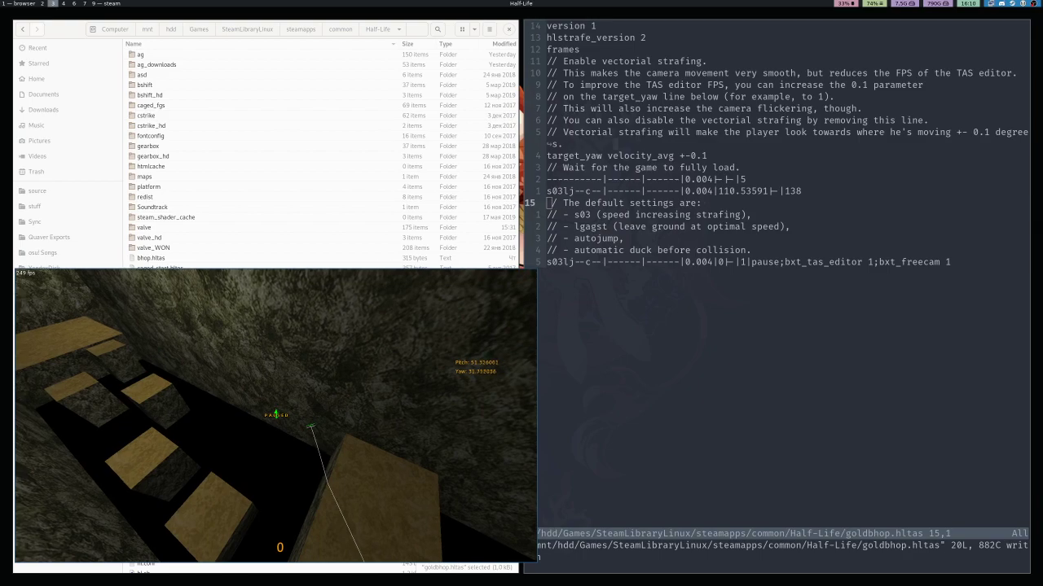
Step: Redirect the path's end from the platform edge toward the corridor blocks and pause the game
left_click_drag(310, 421, 61, 361)
left_click_drag(126, 367, 99, 353)
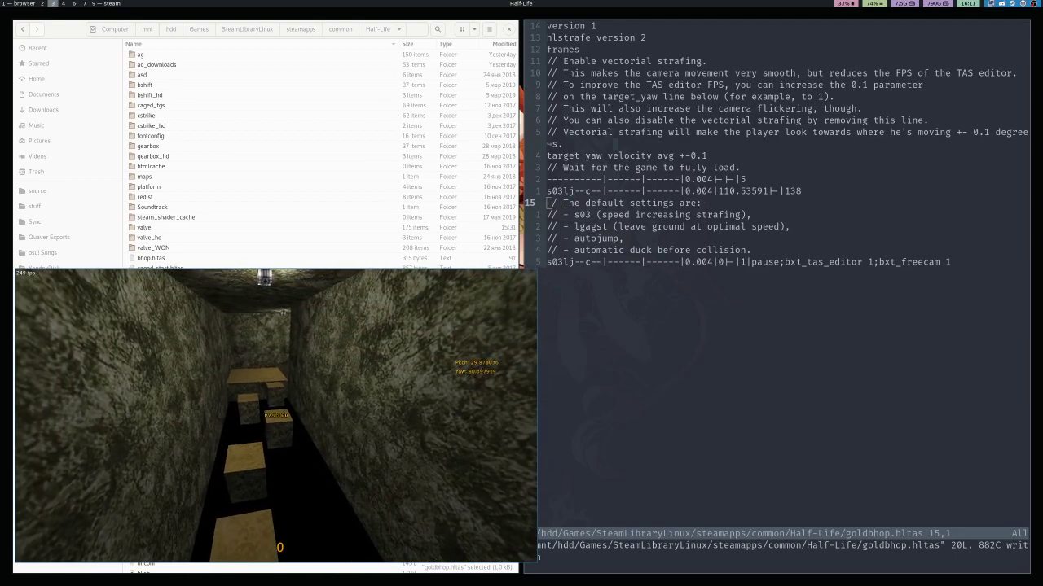
key("Escape")
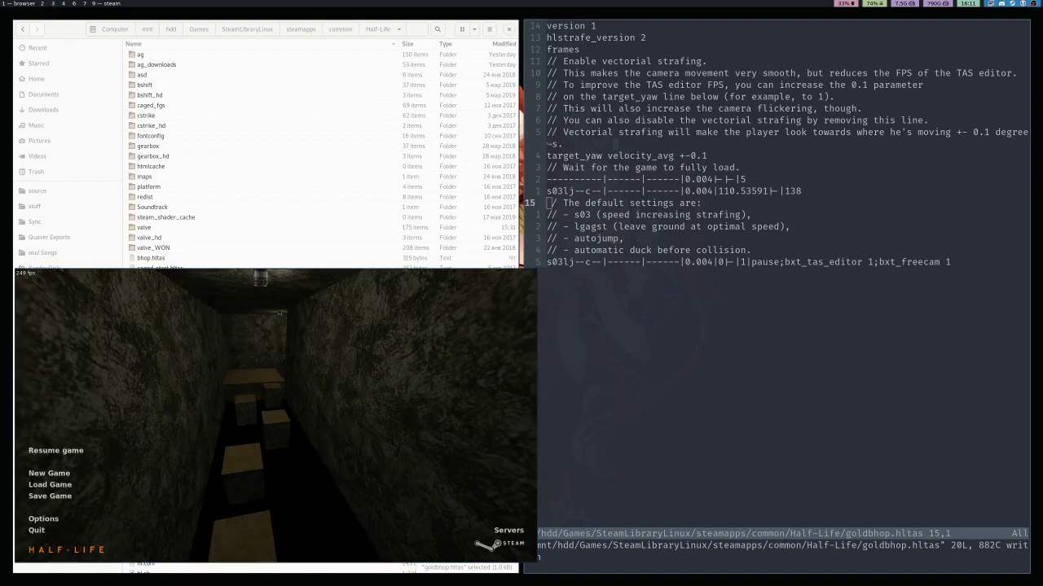